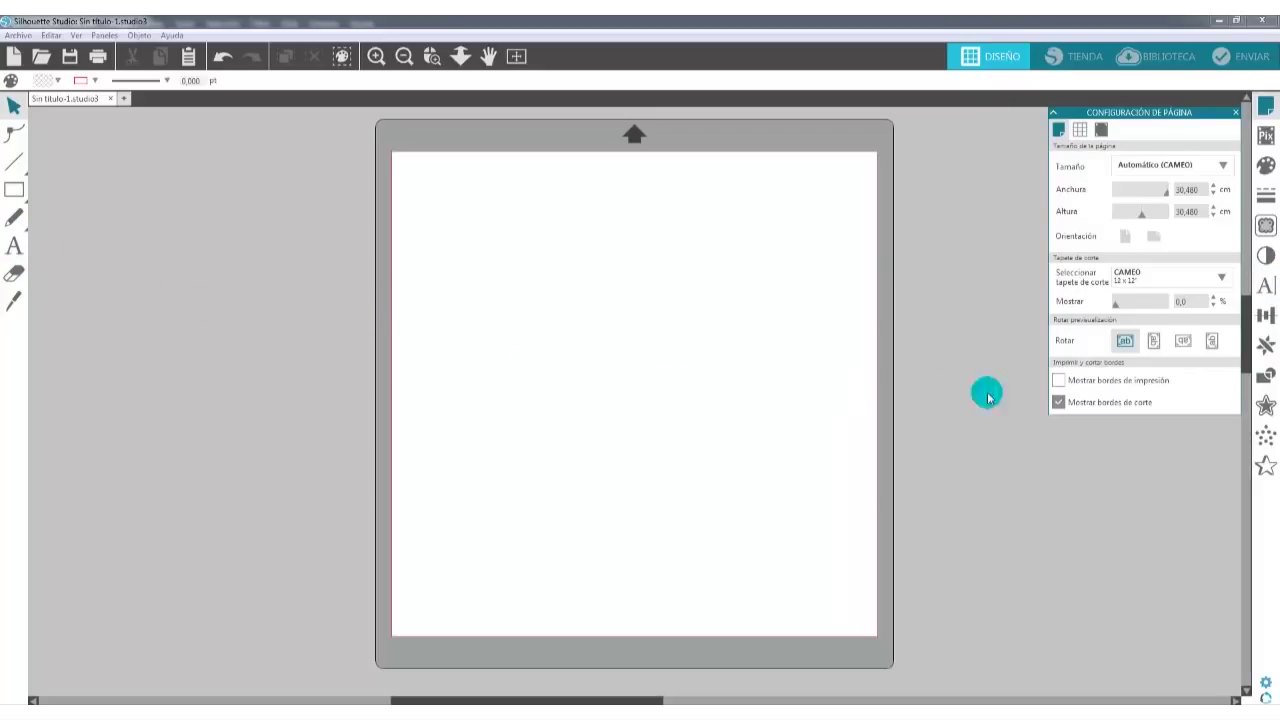
# Show the text style settings and create the text "Hola" in the upper part of the page.
pyautogui.click(1267, 289)
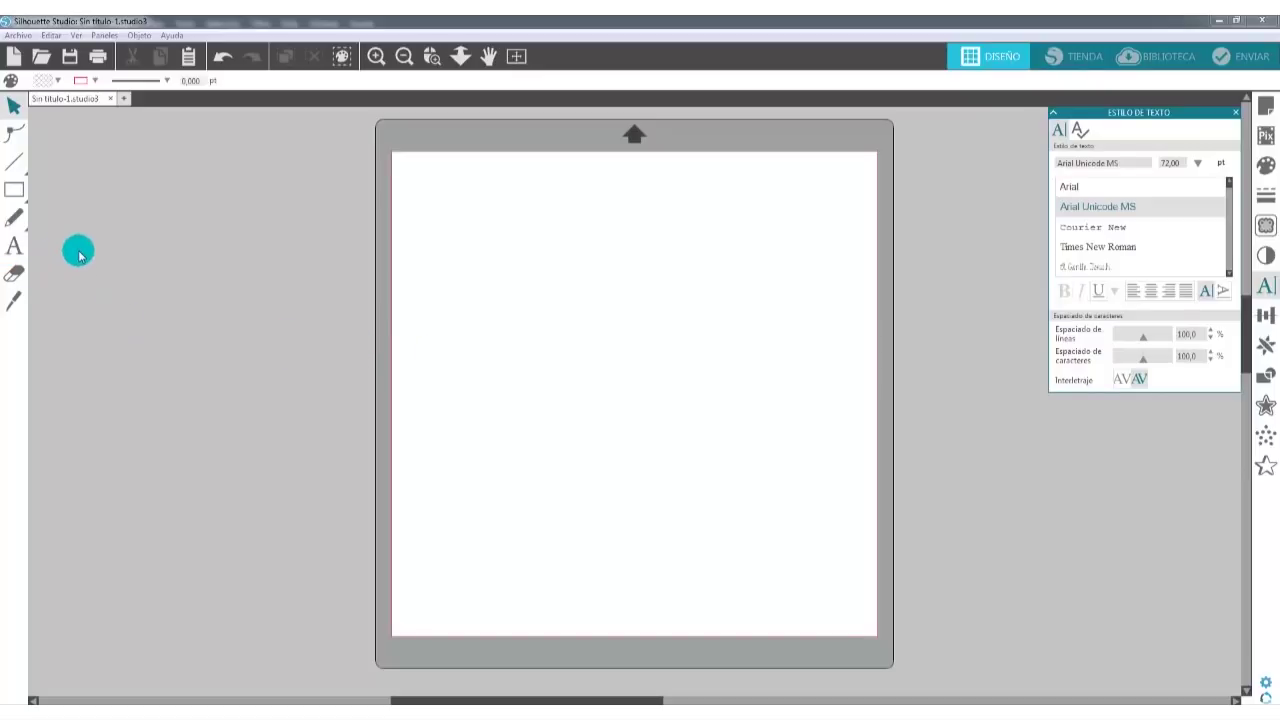
pyautogui.click(15, 247)
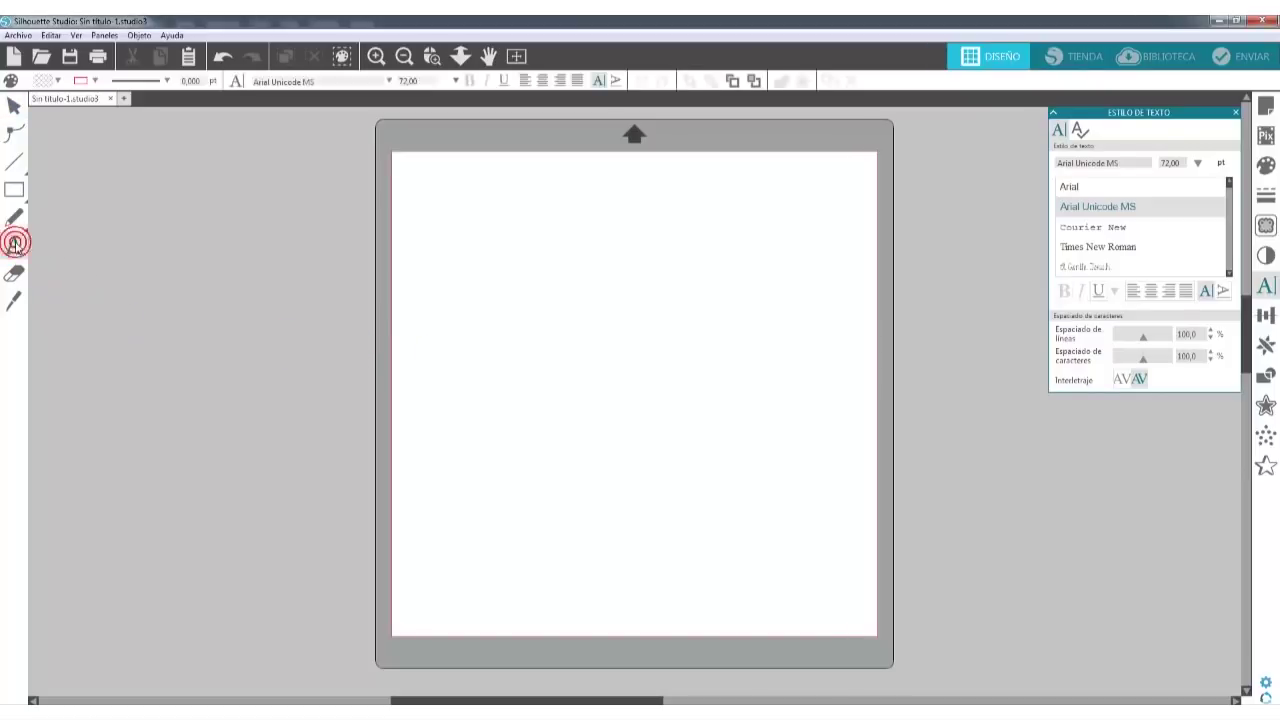
pyautogui.click(469, 292)
pyautogui.click(469, 292)
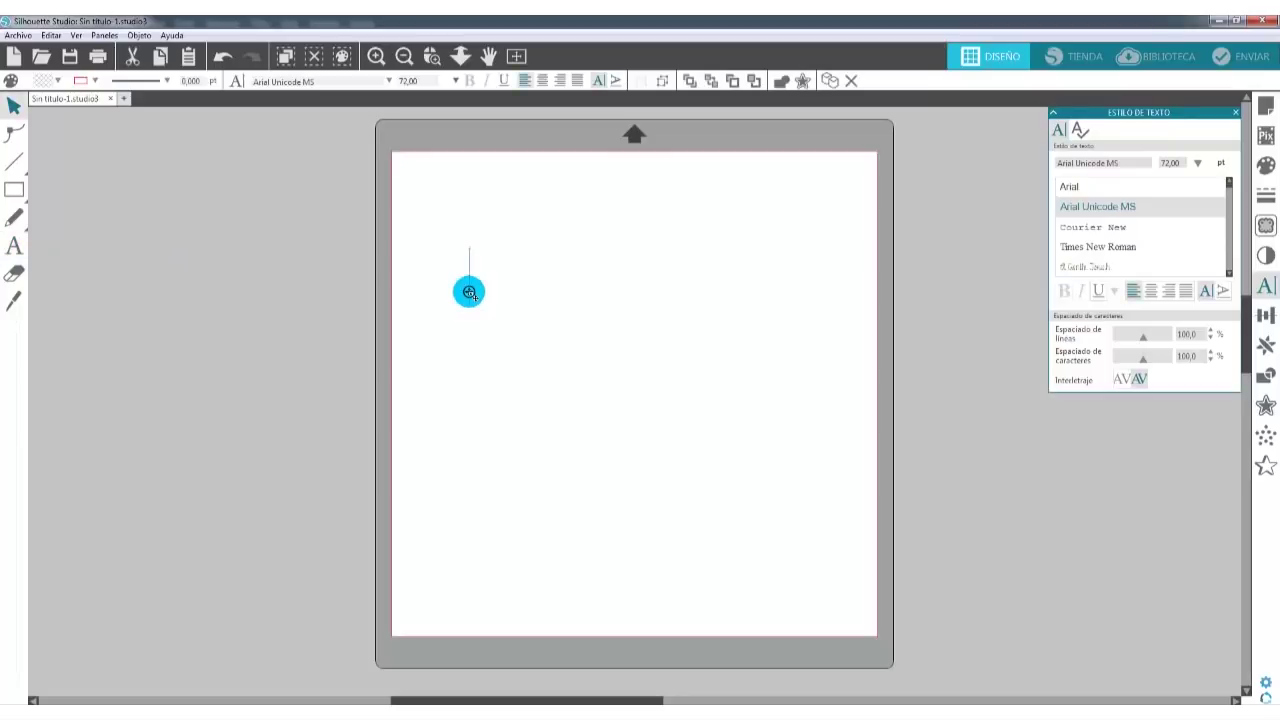
pyautogui.write('Hol')
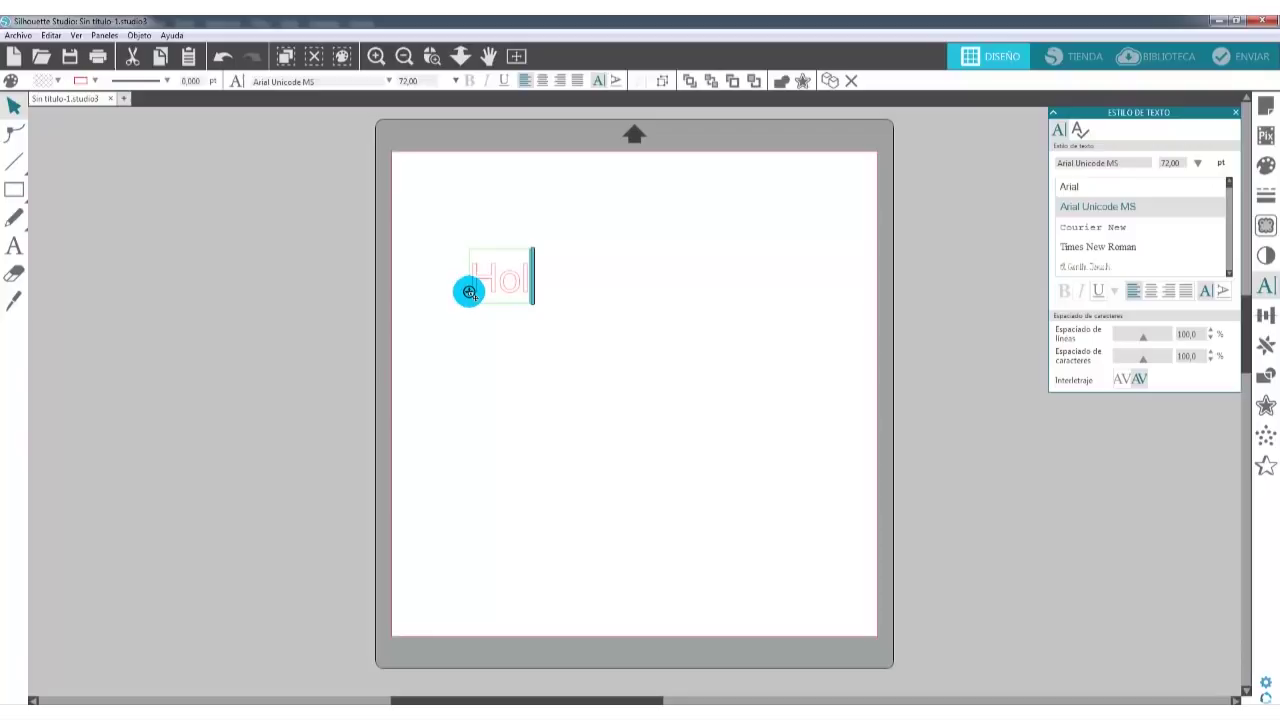
pyautogui.write('a')
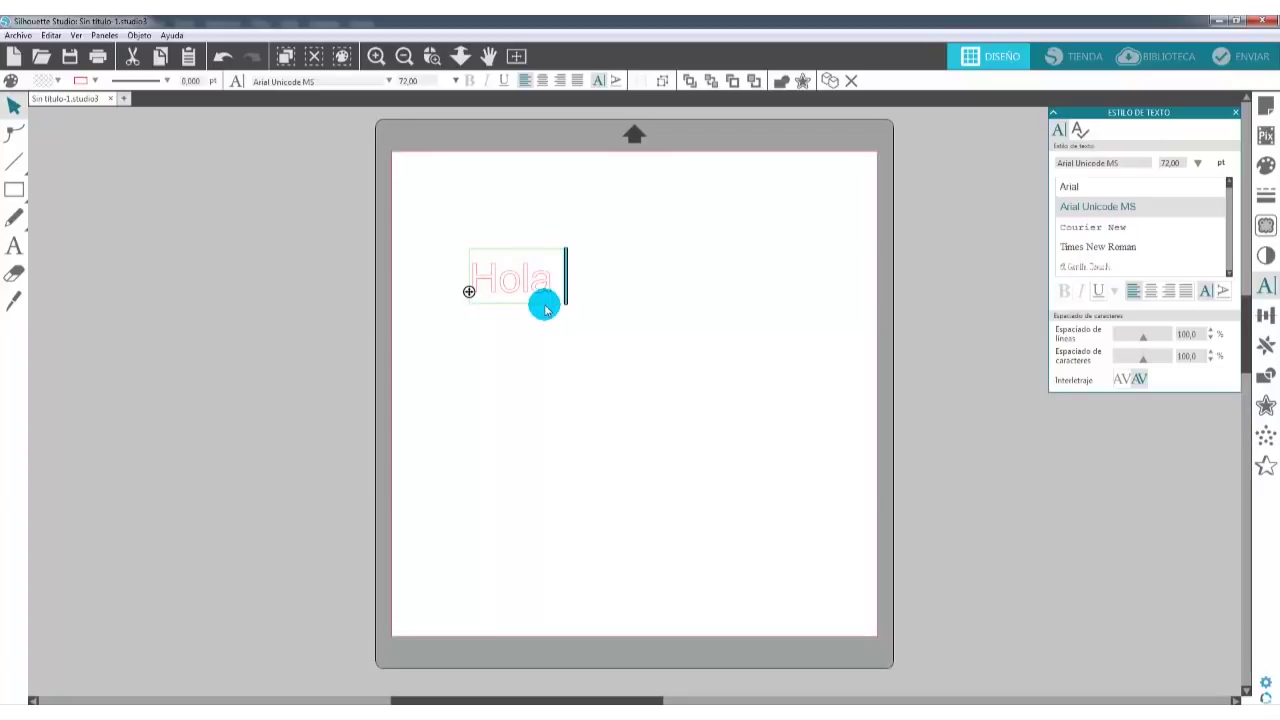
pyautogui.write('a')
pyautogui.press('BackSpace')
pyautogui.press('BackSpace')
pyautogui.click(494, 208)
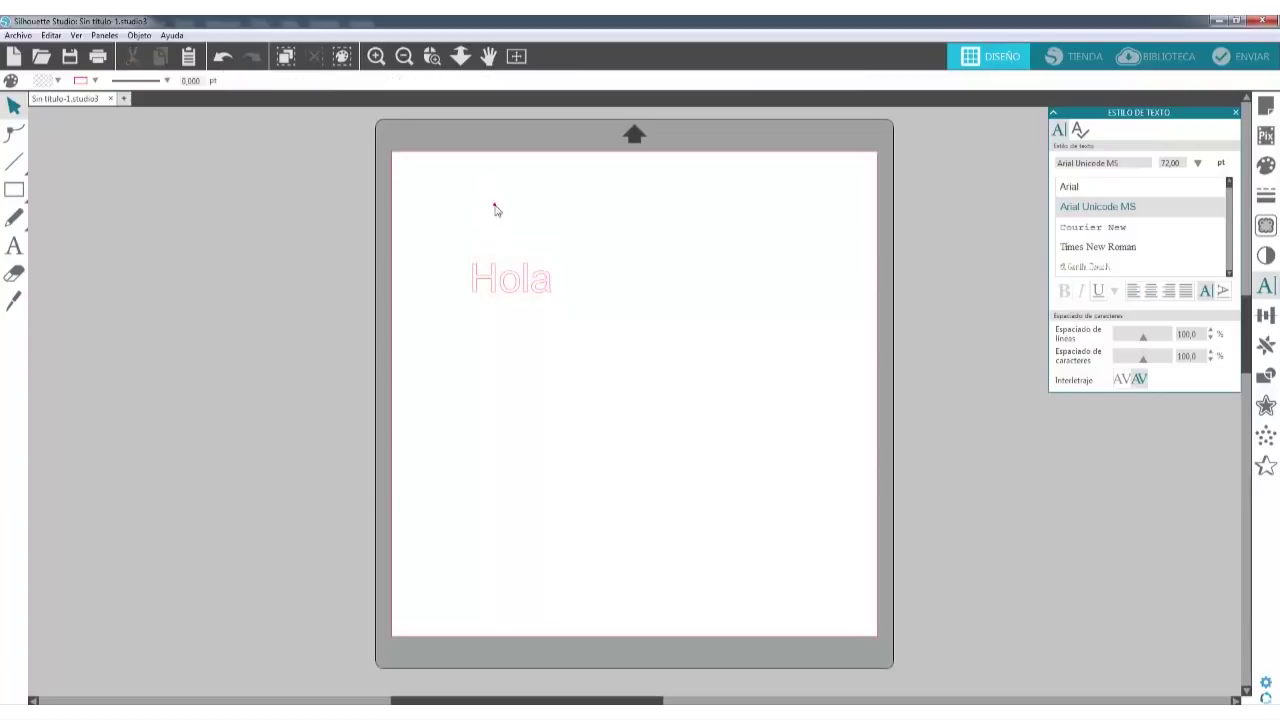
# Enlarge the "Hola" text to about 6.5 cm wide and extend it to read "Hola a todos".
pyautogui.click(530, 292)
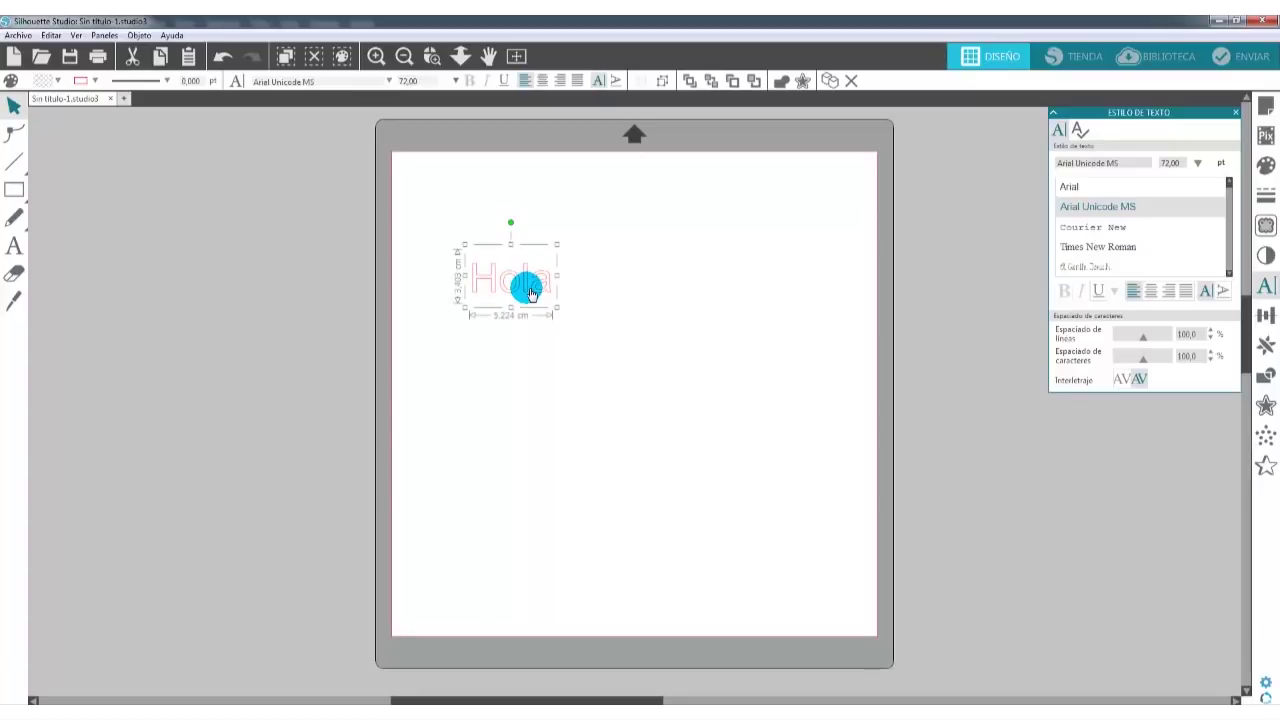
pyautogui.moveTo(533, 293); pyautogui.dragTo(568, 291)
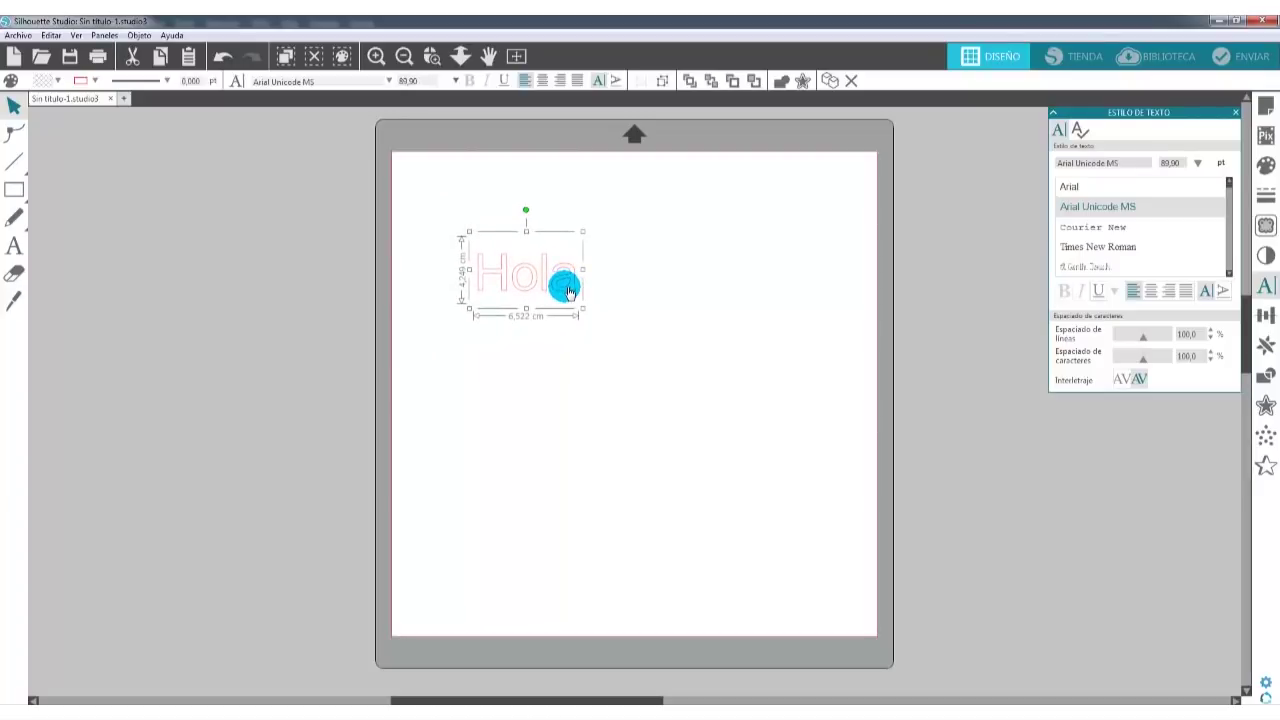
pyautogui.doubleClick(566, 288)
pyautogui.click(578, 268)
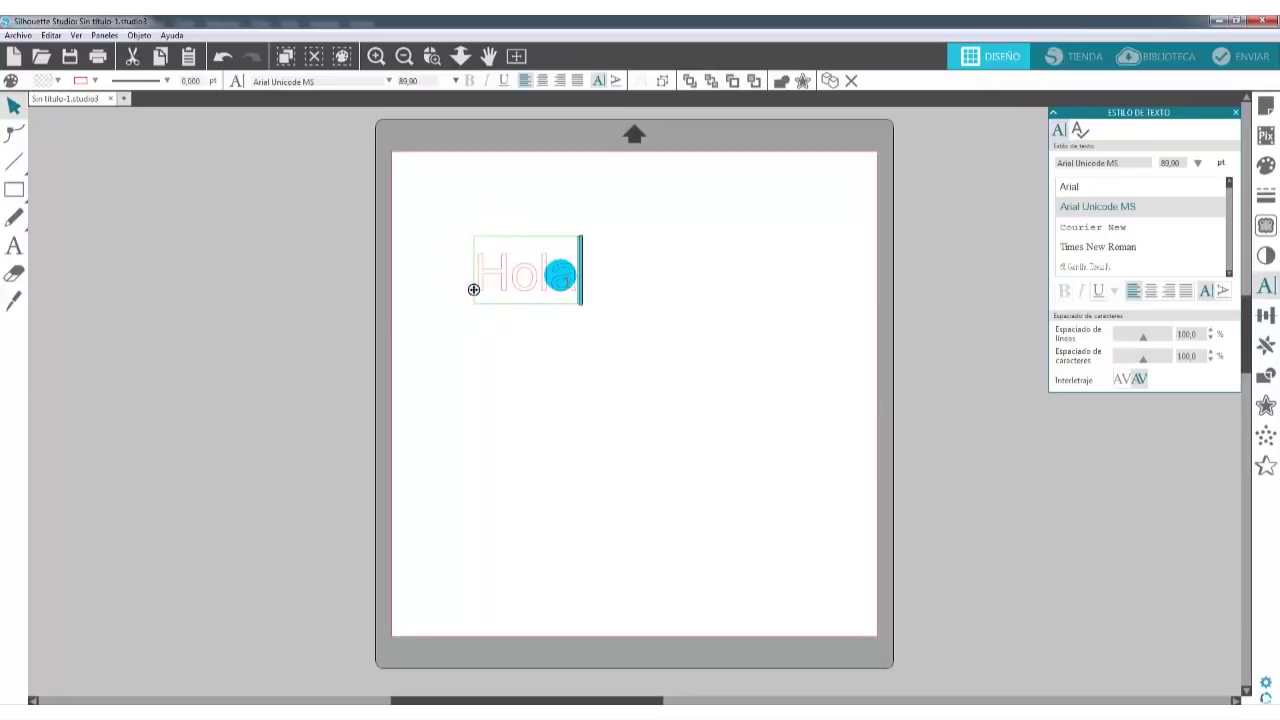
pyautogui.write('a todos')
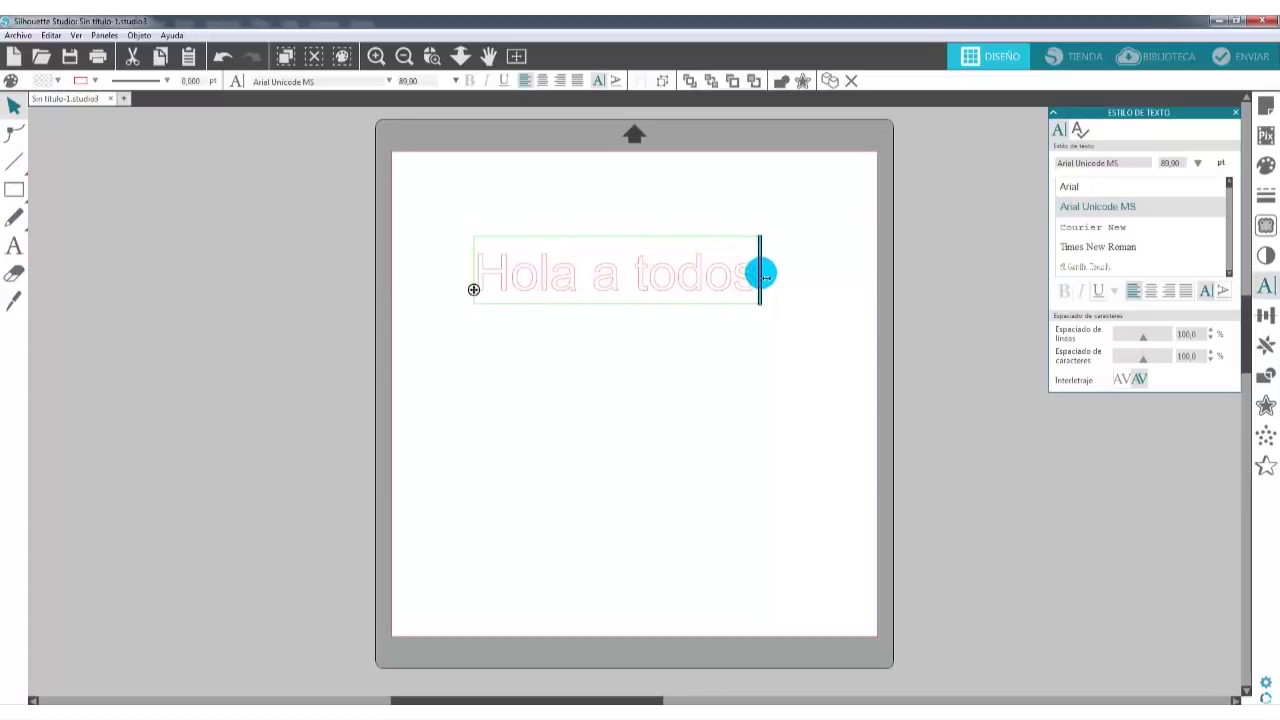
pyautogui.moveTo(762, 273)
pyautogui.mouseDown()
pyautogui.moveTo(611, 274)
pyautogui.moveTo(761, 284)
pyautogui.moveTo(768, 268)
pyautogui.moveTo(756, 263)
pyautogui.moveTo(767, 273)
pyautogui.mouseUp()
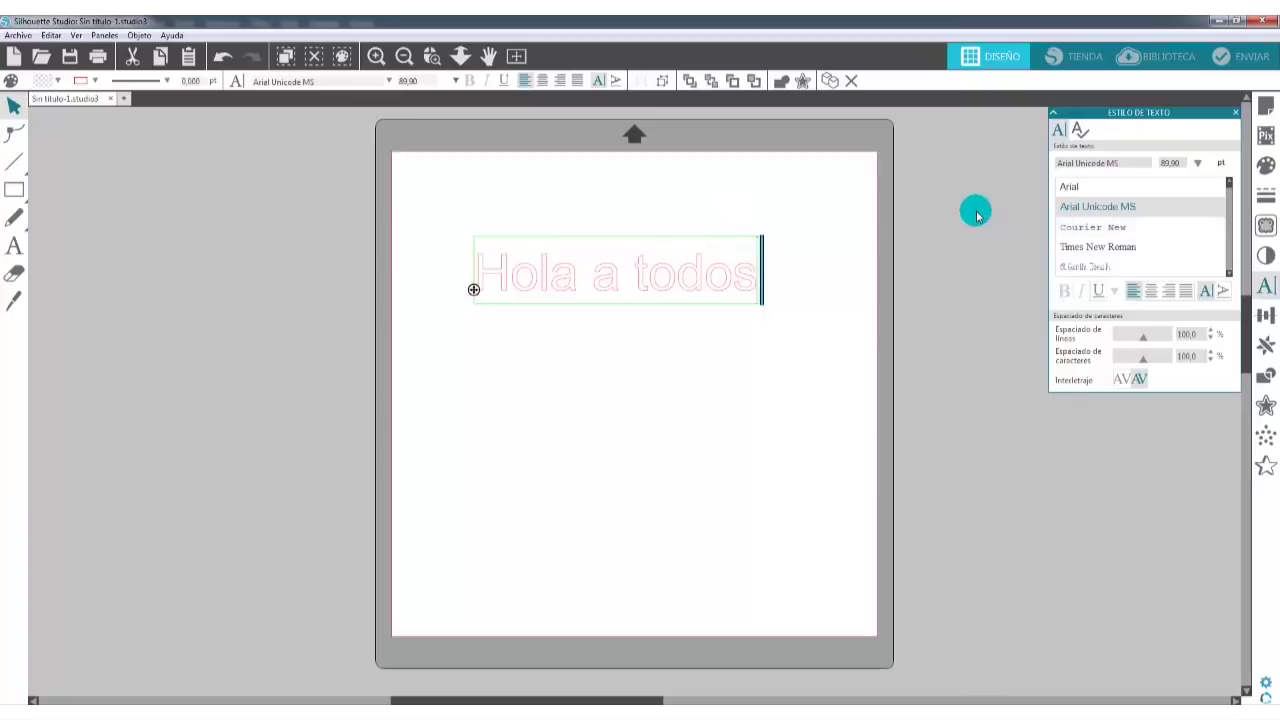
pyautogui.click(694, 189)
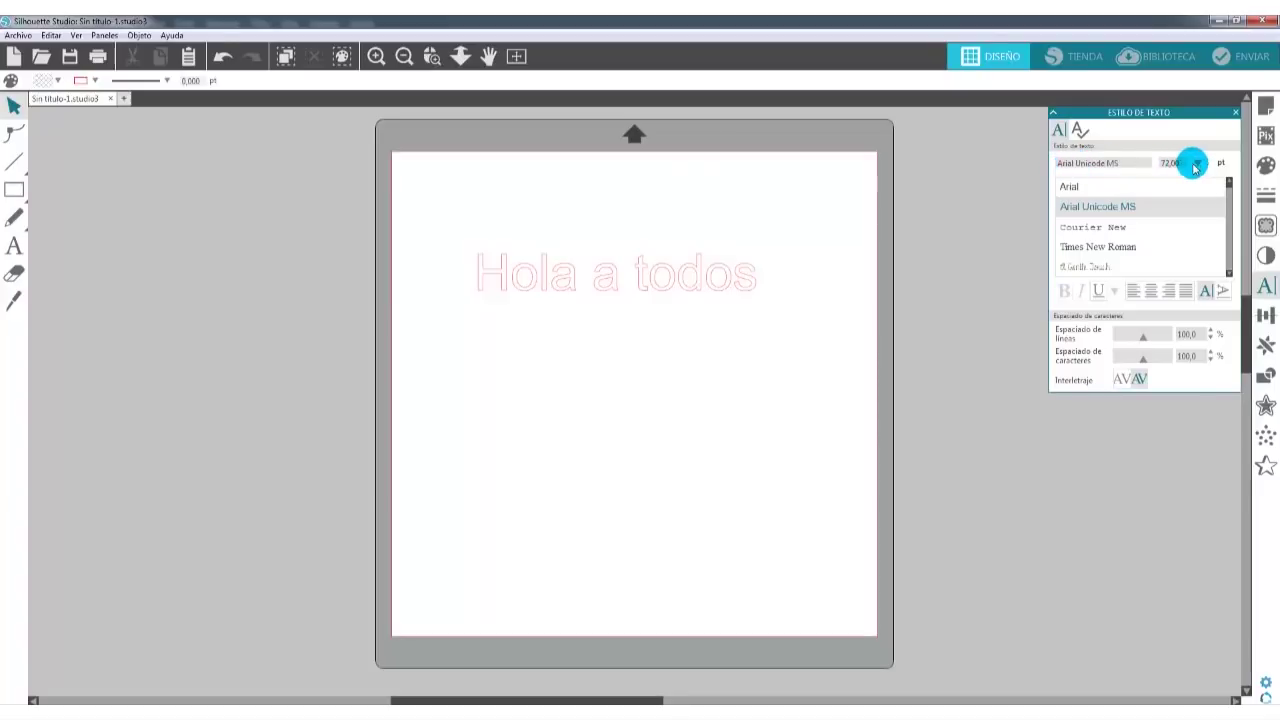
# With the "Hola a todos" text selected, browse the list of available fonts.
pyautogui.click(700, 282)
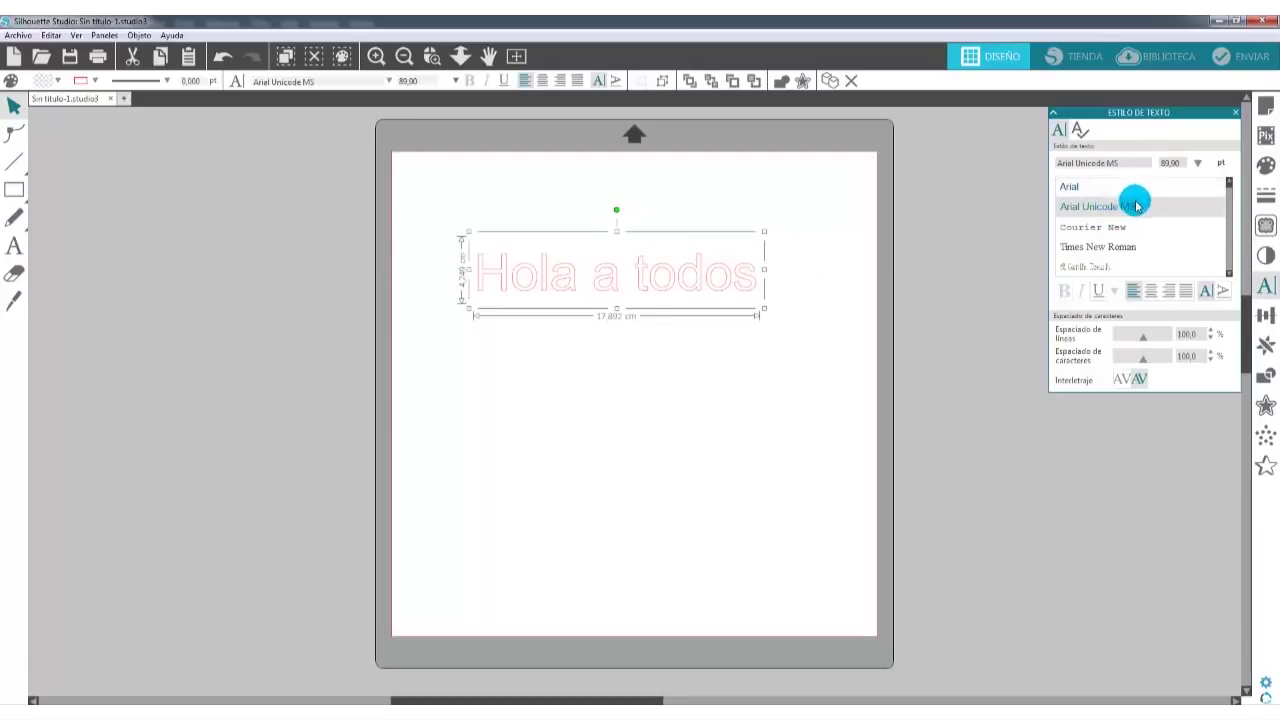
pyautogui.scroll(-1, 1109, 214)
pyautogui.click(1230, 274)
pyautogui.click(1230, 276)
pyautogui.click(1230, 276)
pyautogui.click(1230, 276)
pyautogui.click(1230, 276)
pyautogui.click(1230, 276)
pyautogui.click(1230, 276)
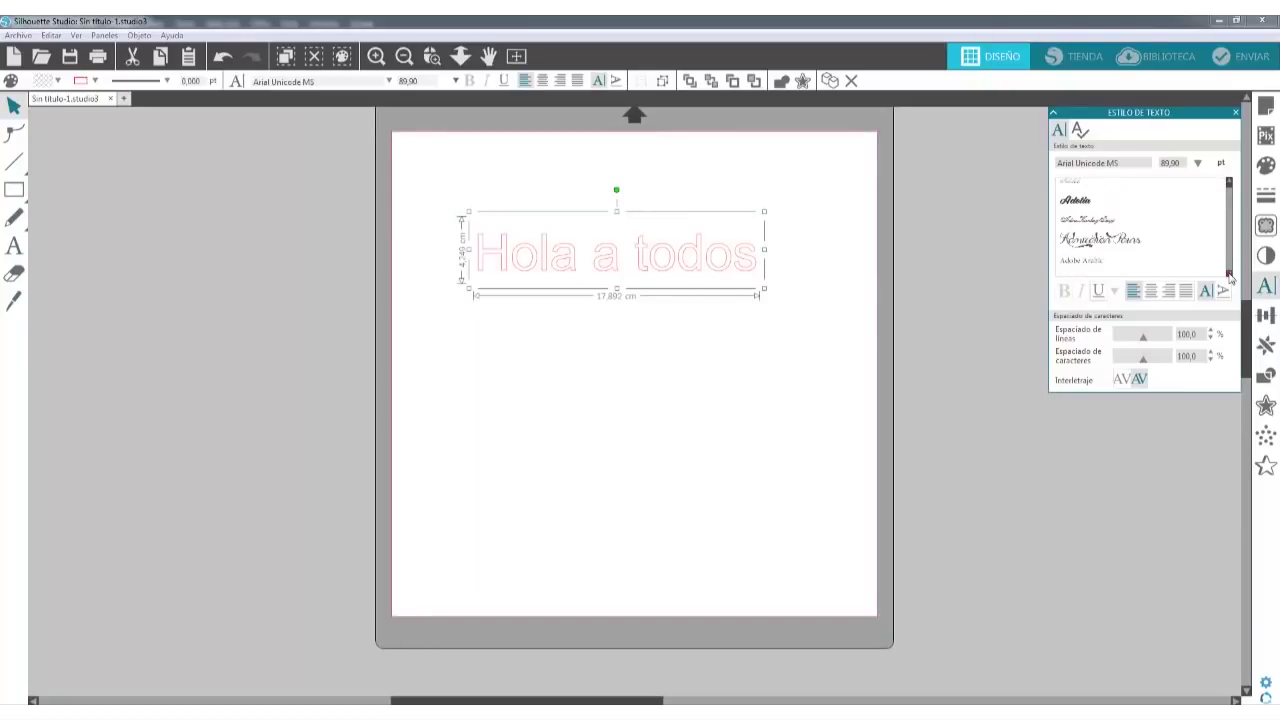
pyautogui.click(1229, 274)
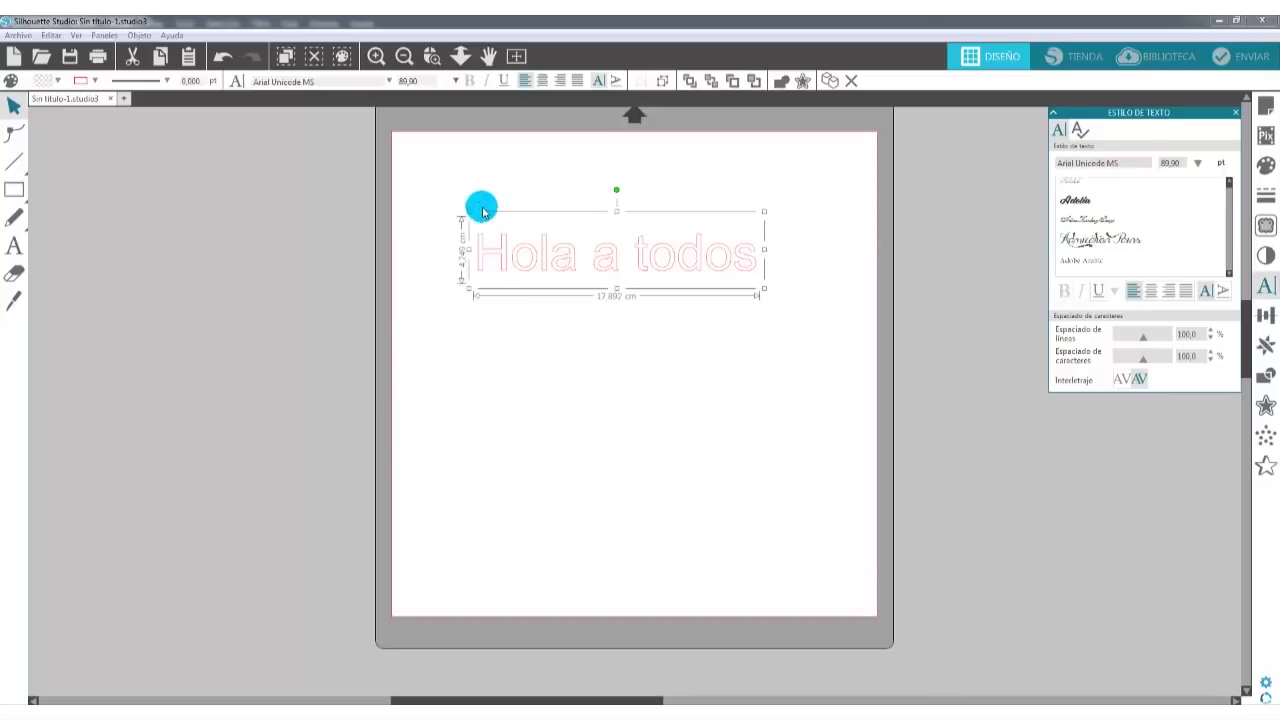
# Place a copy of "Hola a todos" below the original and set its font to Buttercup Sample.
pyautogui.moveTo(543, 261); pyautogui.dragTo(560, 397)
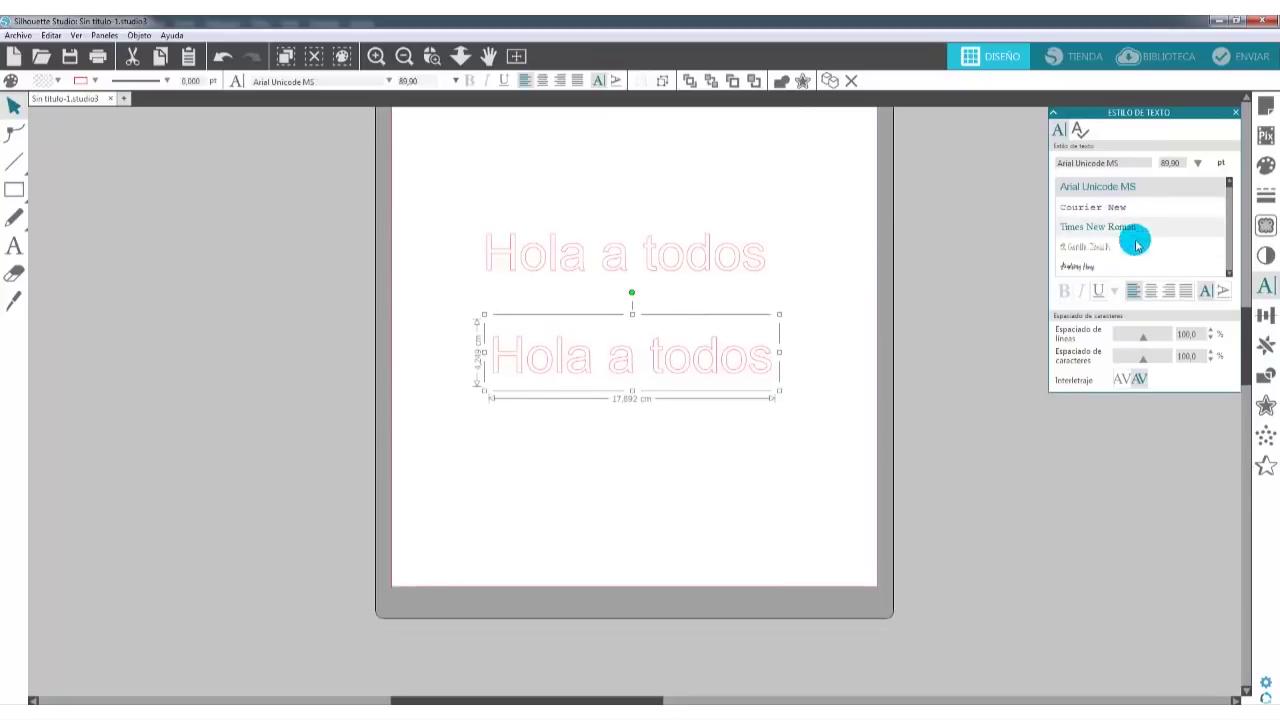
pyautogui.click(1218, 267)
pyautogui.click(1136, 162)
pyautogui.write('buttercup Sample')
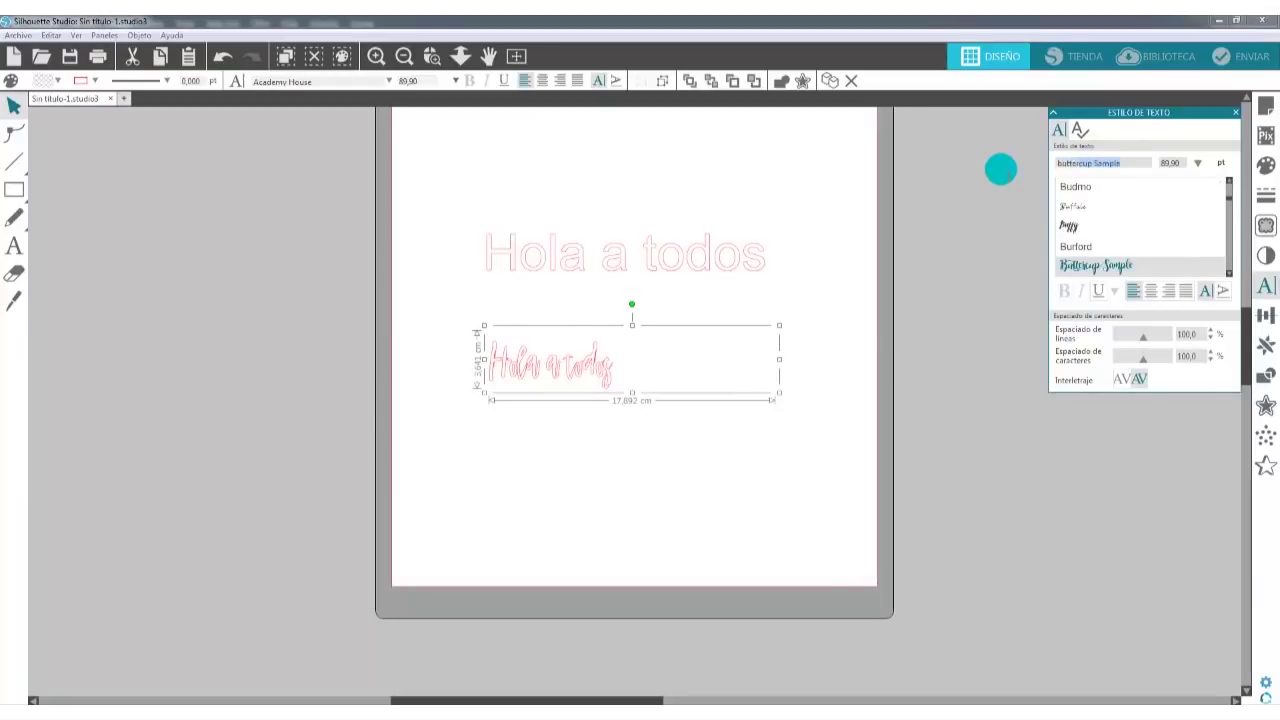
pyautogui.press('Return')
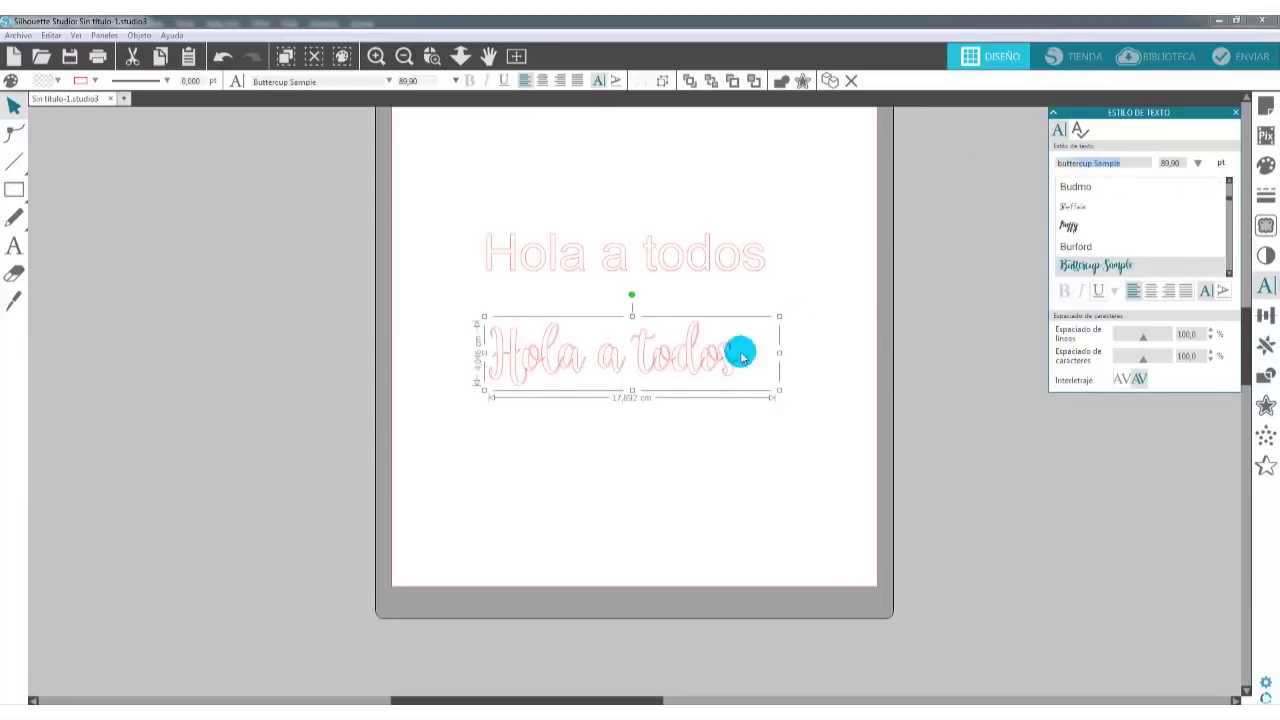
# Enlarge the Buttercup Sample text to about 23 cm wide and move it slightly down on the page.
pyautogui.moveTo(780, 393); pyautogui.dragTo(846, 466)
pyautogui.moveTo(740, 378); pyautogui.dragTo(728, 405)
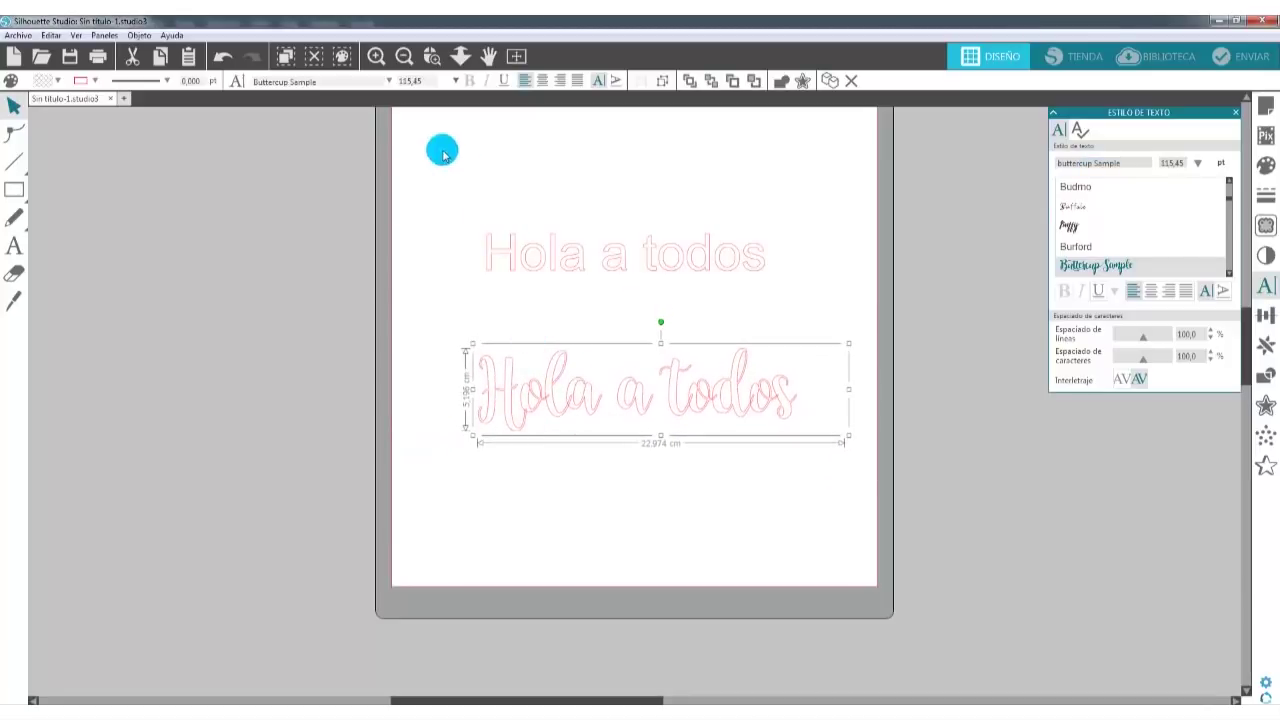
pyautogui.click(376, 56)
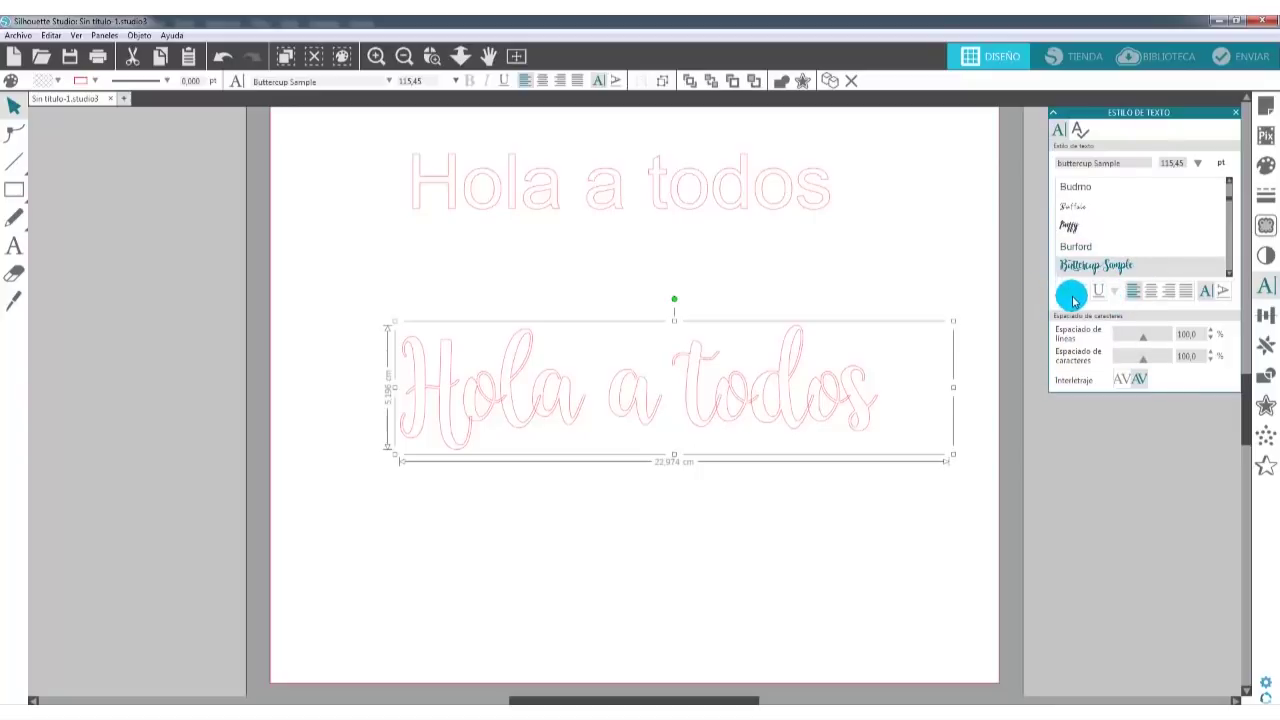
# Try the vertical text orientation on the upper Arial Unicode MS text and restore the horizontal one.
pyautogui.click(707, 175)
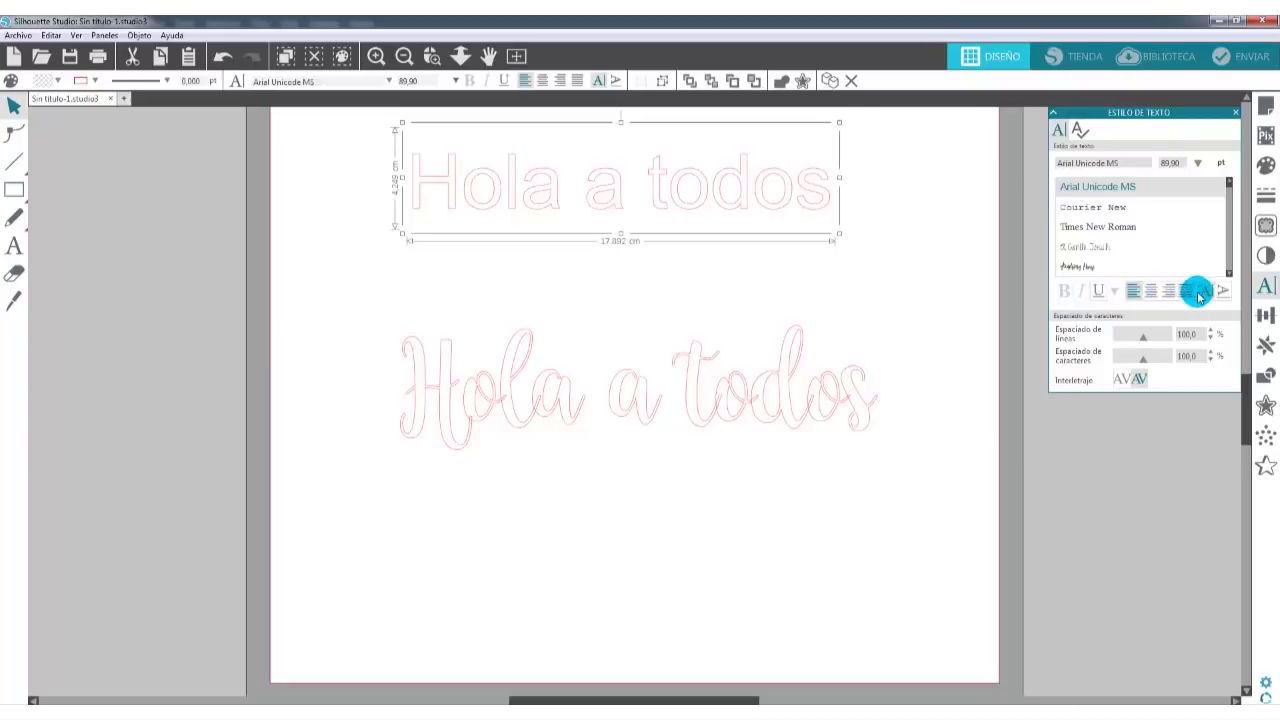
pyautogui.click(1222, 292)
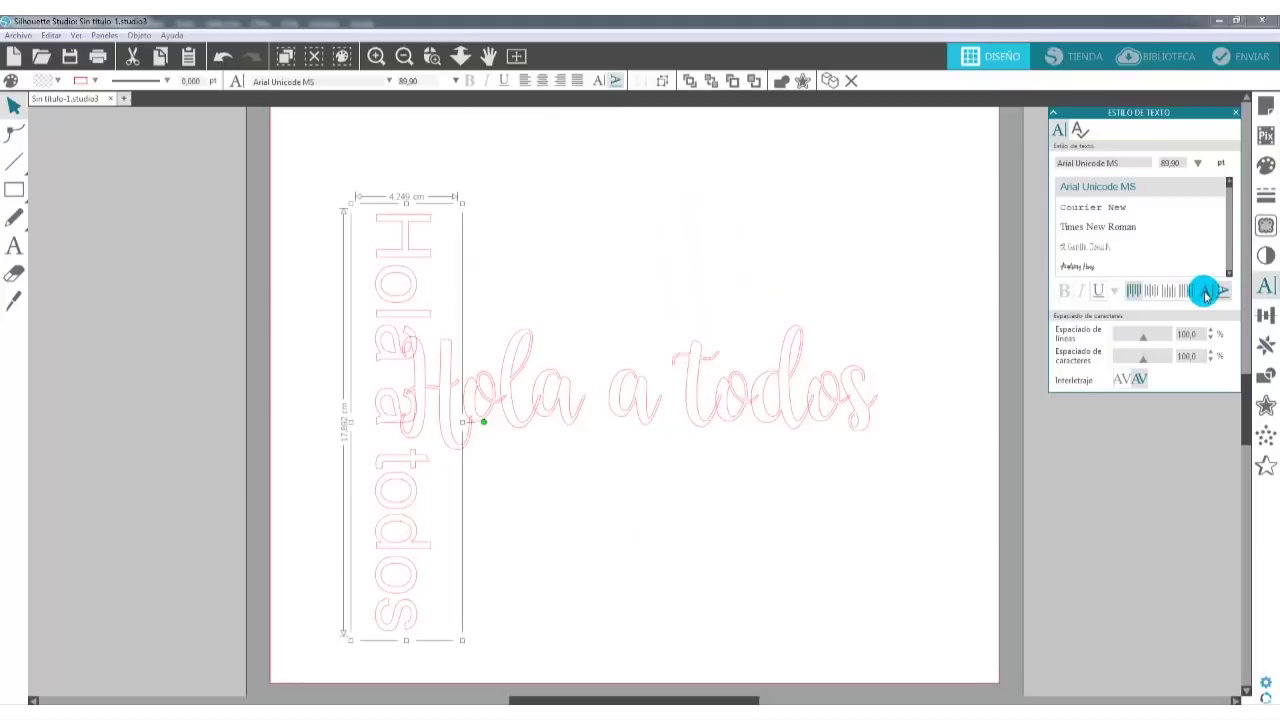
pyautogui.click(1205, 291)
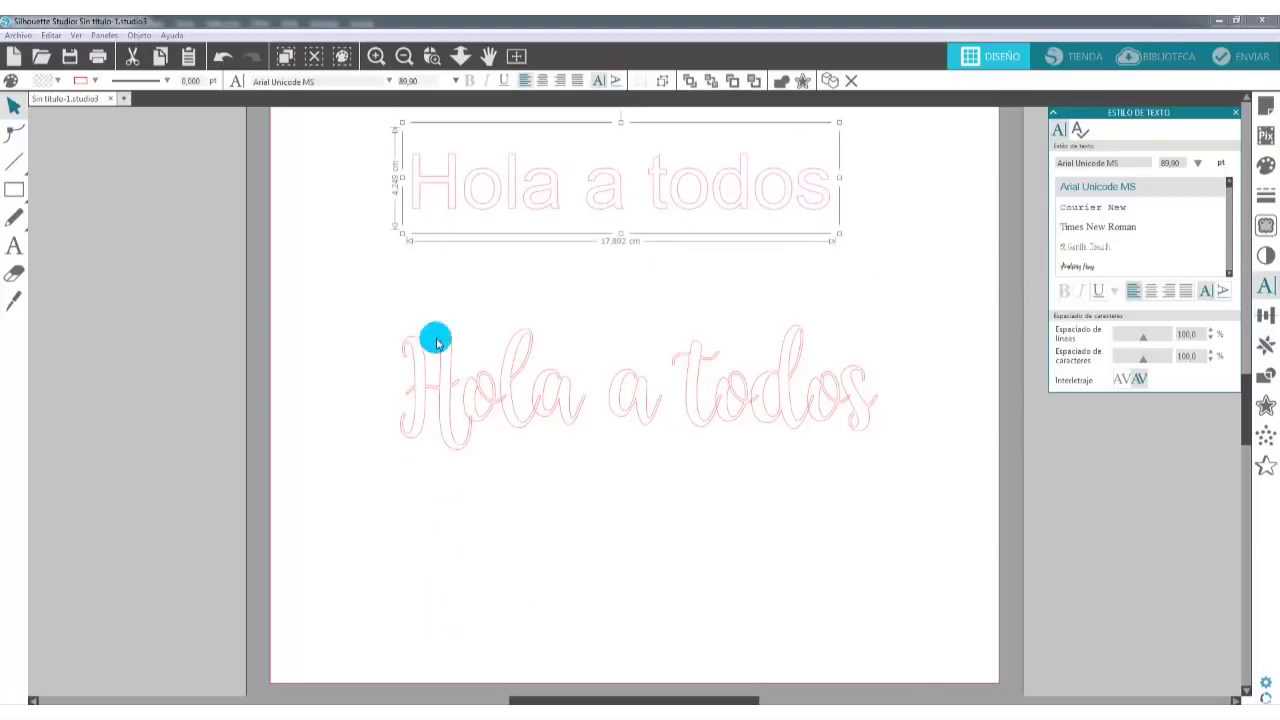
pyautogui.doubleClick(741, 204)
pyautogui.click(839, 152)
pyautogui.moveTo(839, 152); pyautogui.dragTo(547, 268)
pyautogui.click(539, 268)
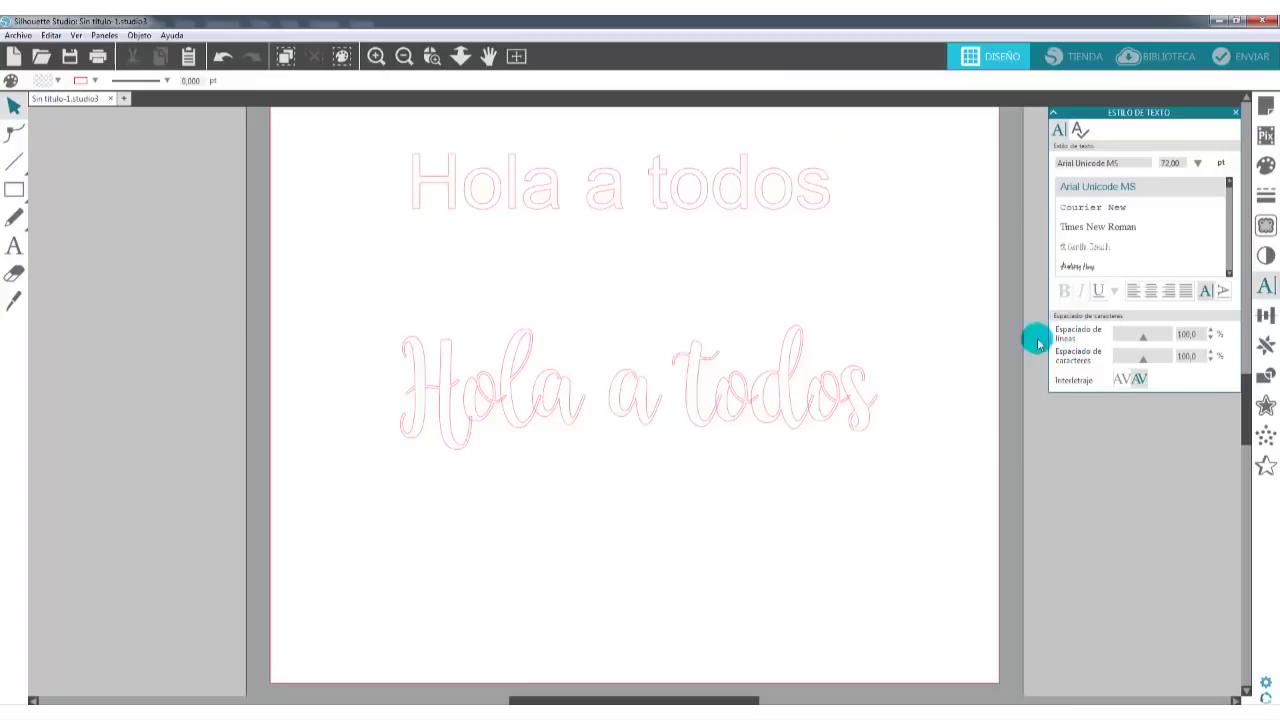
# Move the lower script text further down the page and the upper Arial Unicode MS text slightly down.
pyautogui.moveTo(849, 400); pyautogui.dragTo(846, 544)
pyautogui.moveTo(722, 195); pyautogui.dragTo(727, 251)
pyautogui.moveTo(1119, 371); pyautogui.dragTo(1139, 344)
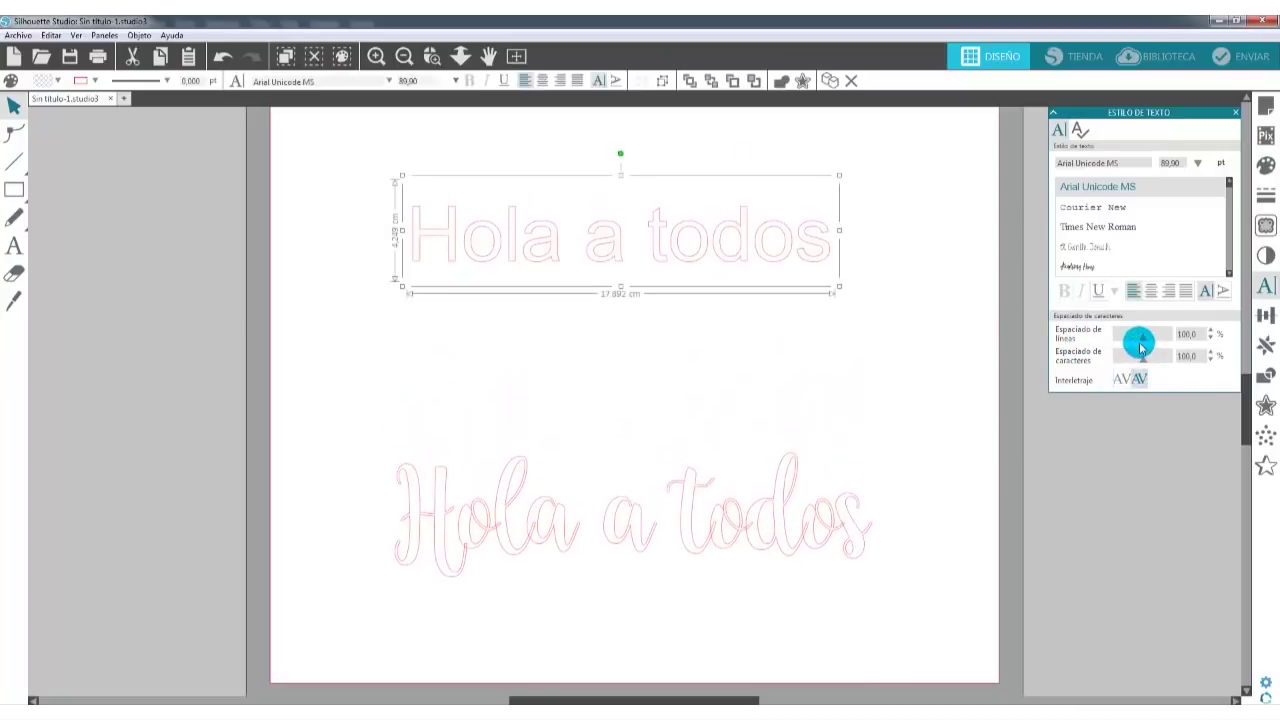
# Break the upper text onto a second line before "todos" and set its line spacing to 80 %.
pyautogui.doubleClick(651, 246)
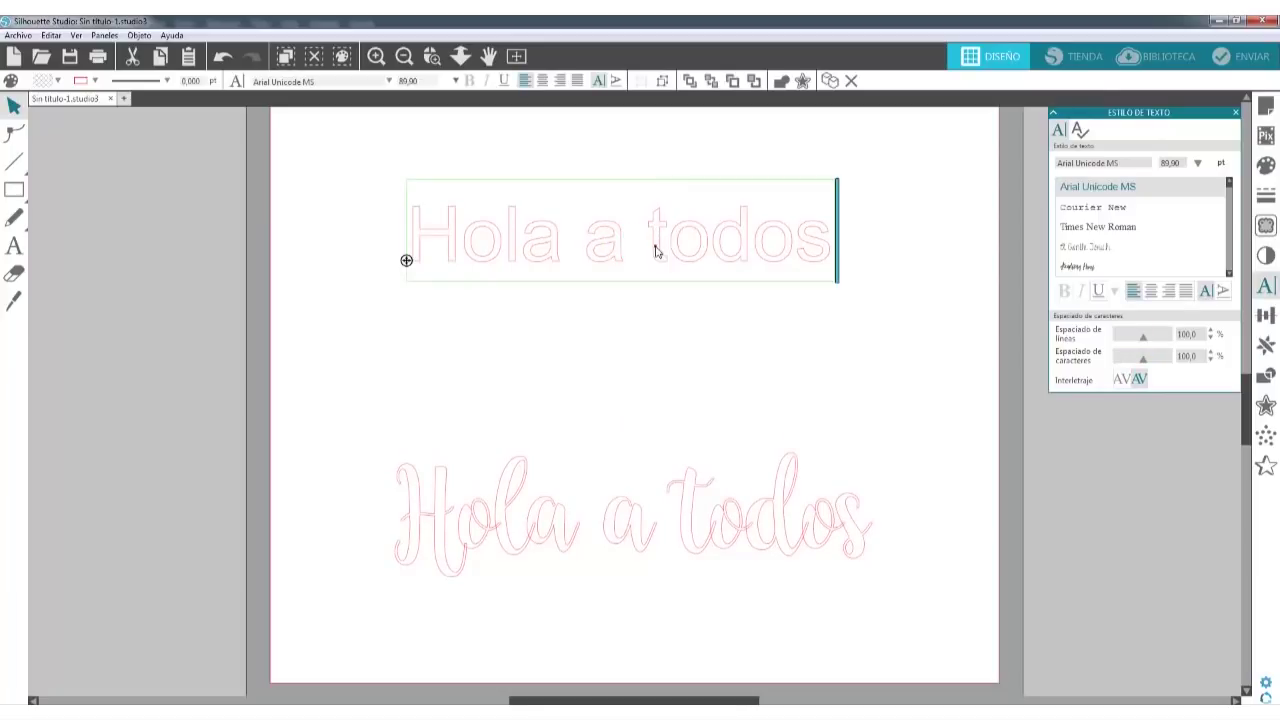
pyautogui.click(654, 245)
pyautogui.press('Return')
pyautogui.click(608, 363)
pyautogui.click(556, 364)
pyautogui.moveTo(1143, 340); pyautogui.dragTo(591, 349)
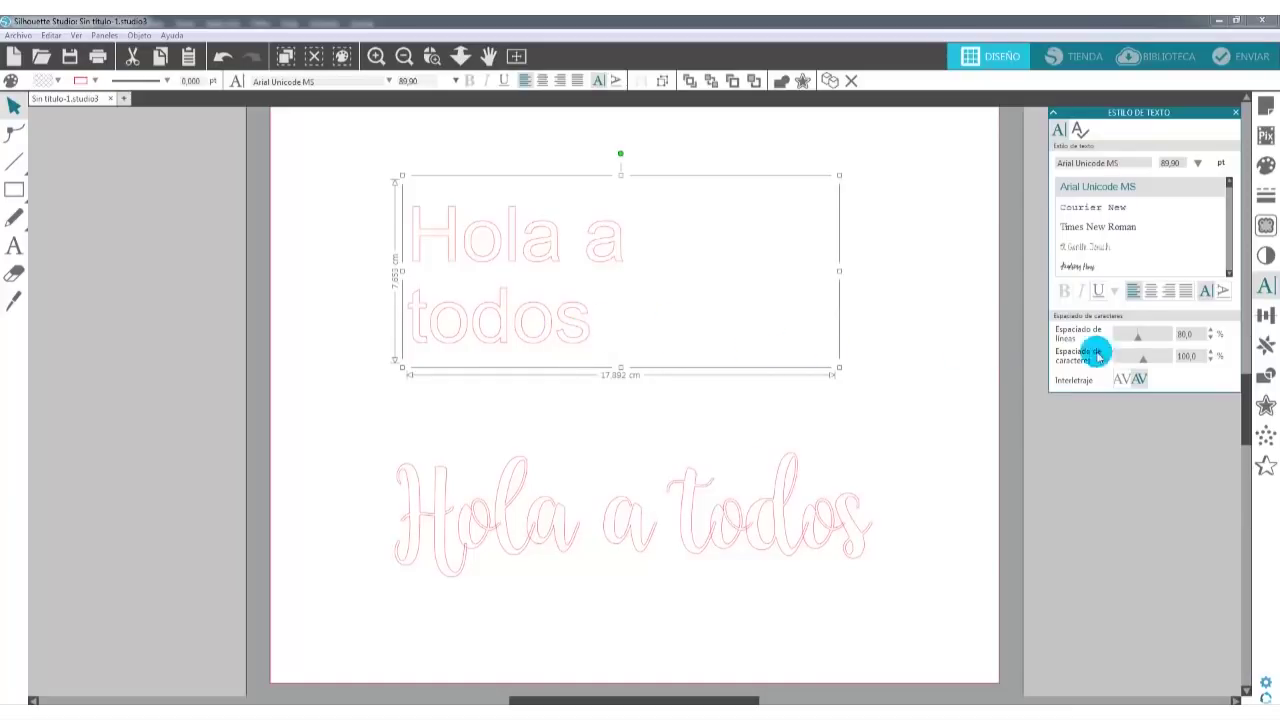
pyautogui.moveTo(1145, 365); pyautogui.dragTo(1143, 362)
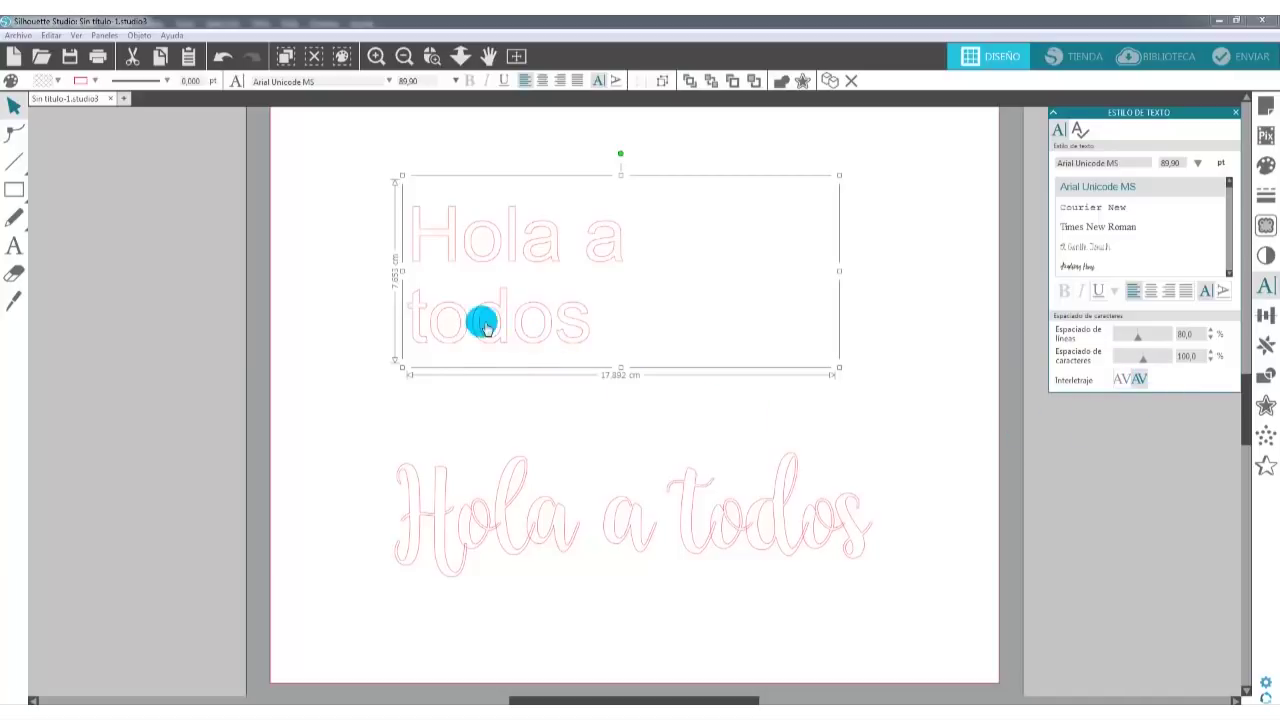
# Remove the line break before "todos" to put the upper text back on a single line.
pyautogui.doubleClick(418, 318)
pyautogui.press('BackSpace')
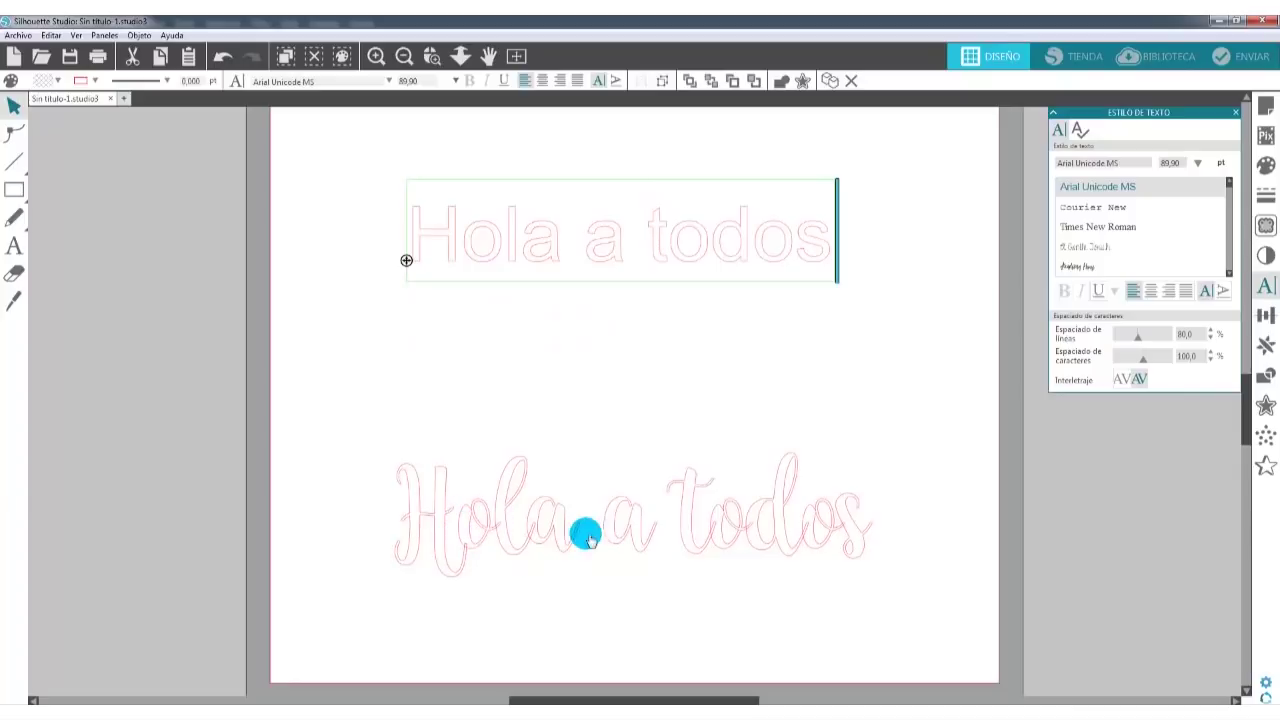
pyautogui.click(713, 311)
# Change the upper text's font to Buffalo and move the text down closer to the Buttercup Sample one.
pyautogui.click(792, 265)
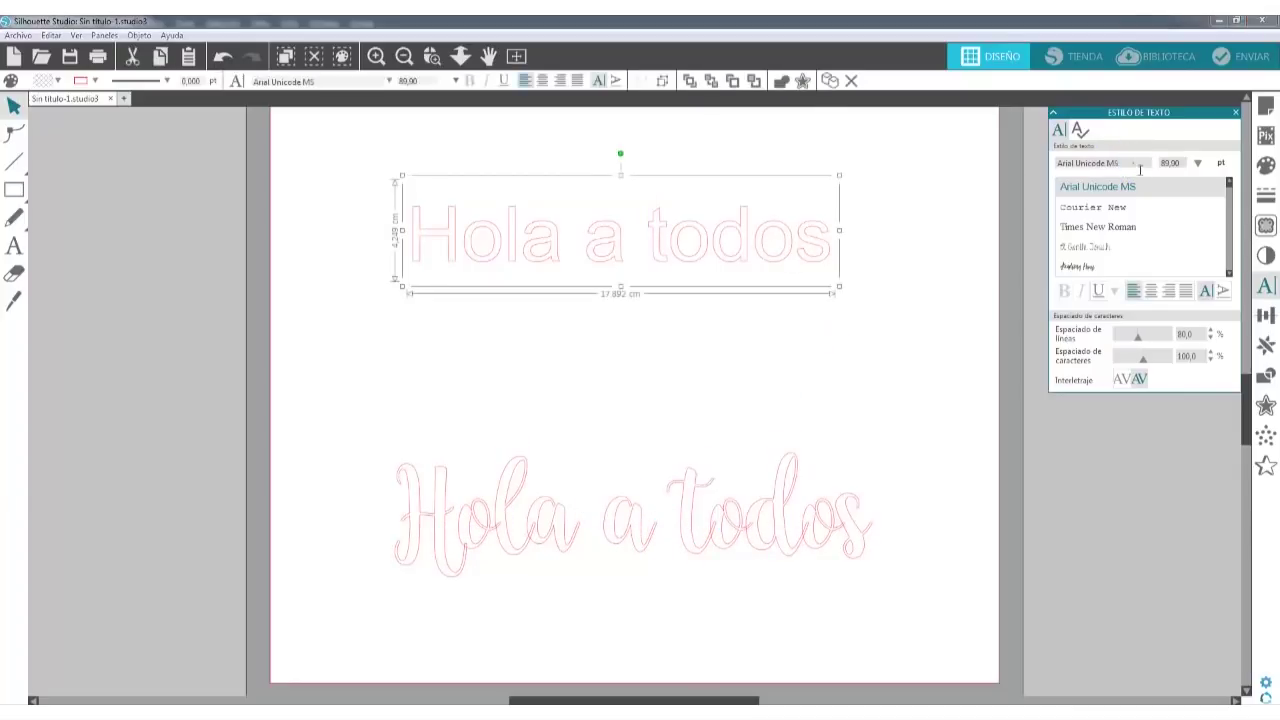
pyautogui.write('buffalo')
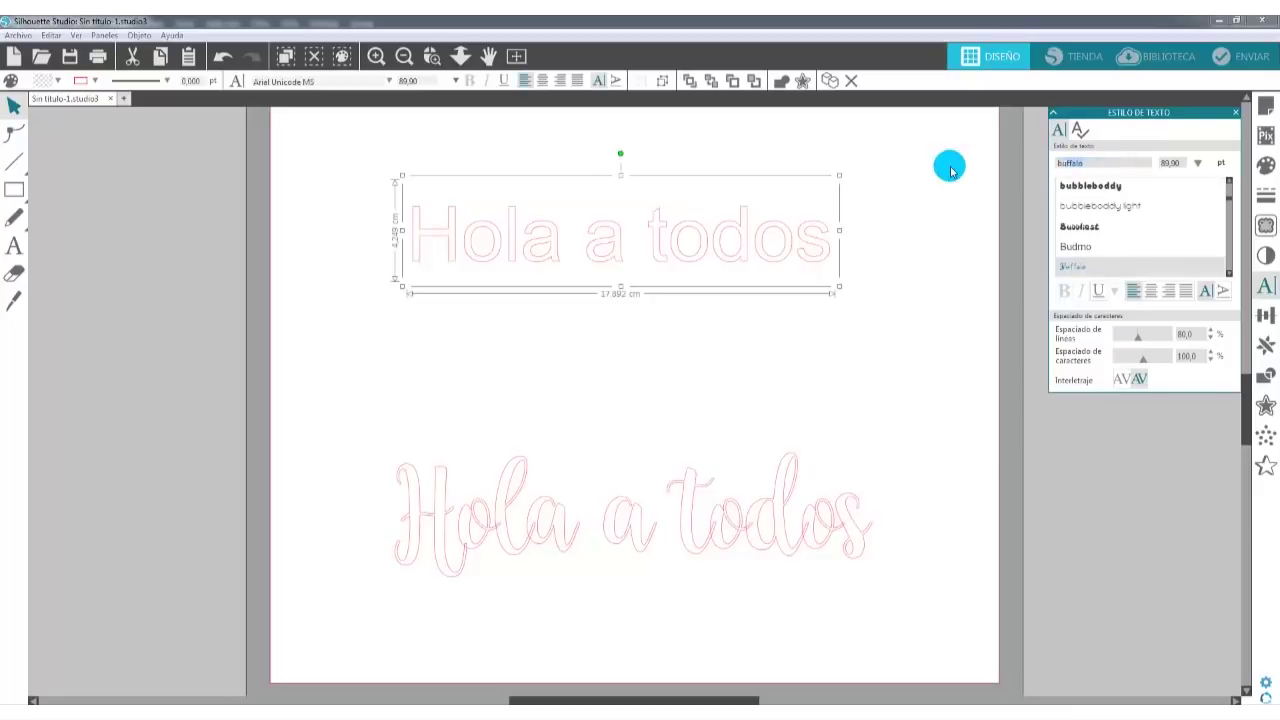
pyautogui.press('Return')
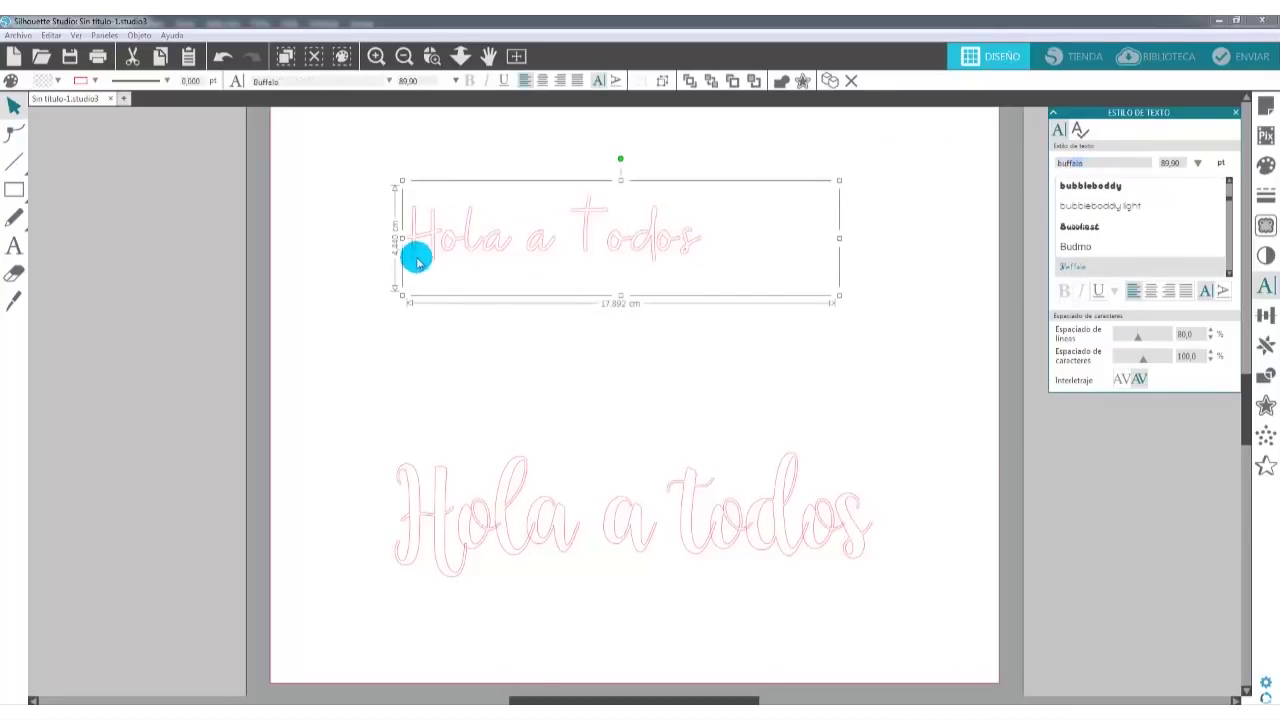
pyautogui.moveTo(495, 253); pyautogui.dragTo(500, 328)
# Try a character spacing of 80 % on the Buffalo text and undo the change.
pyautogui.click(376, 56)
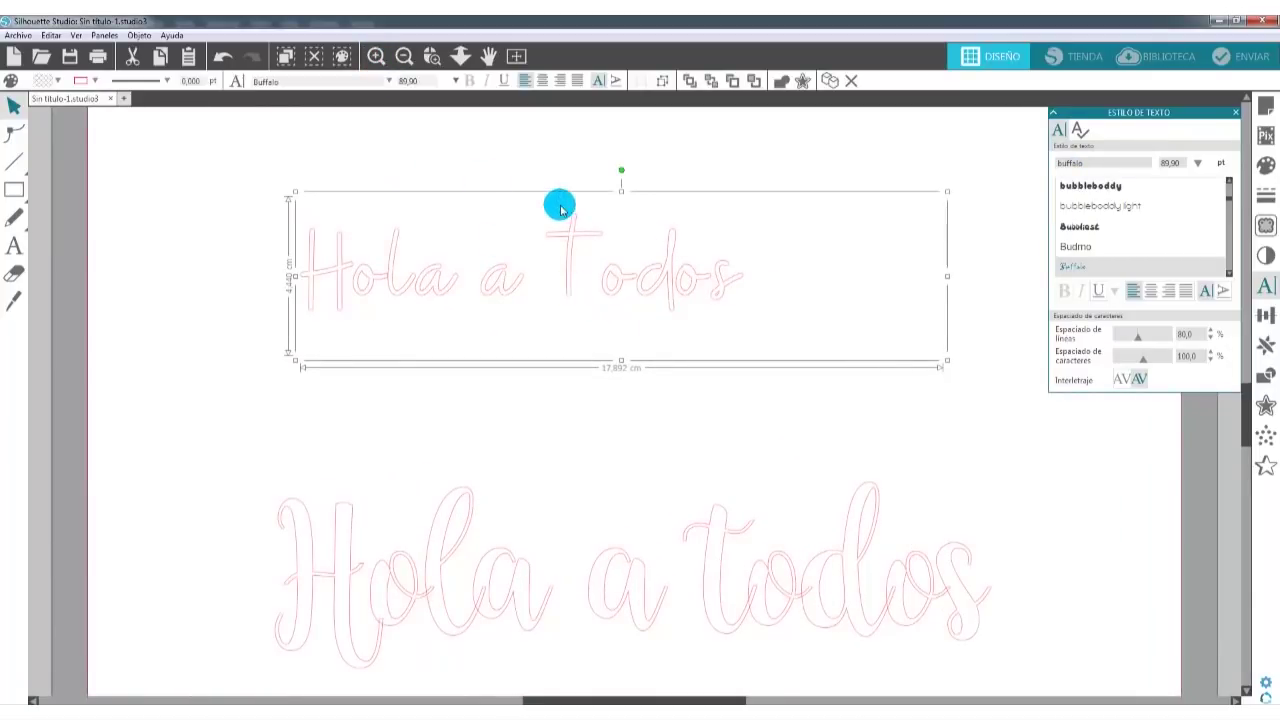
pyautogui.click(1139, 358)
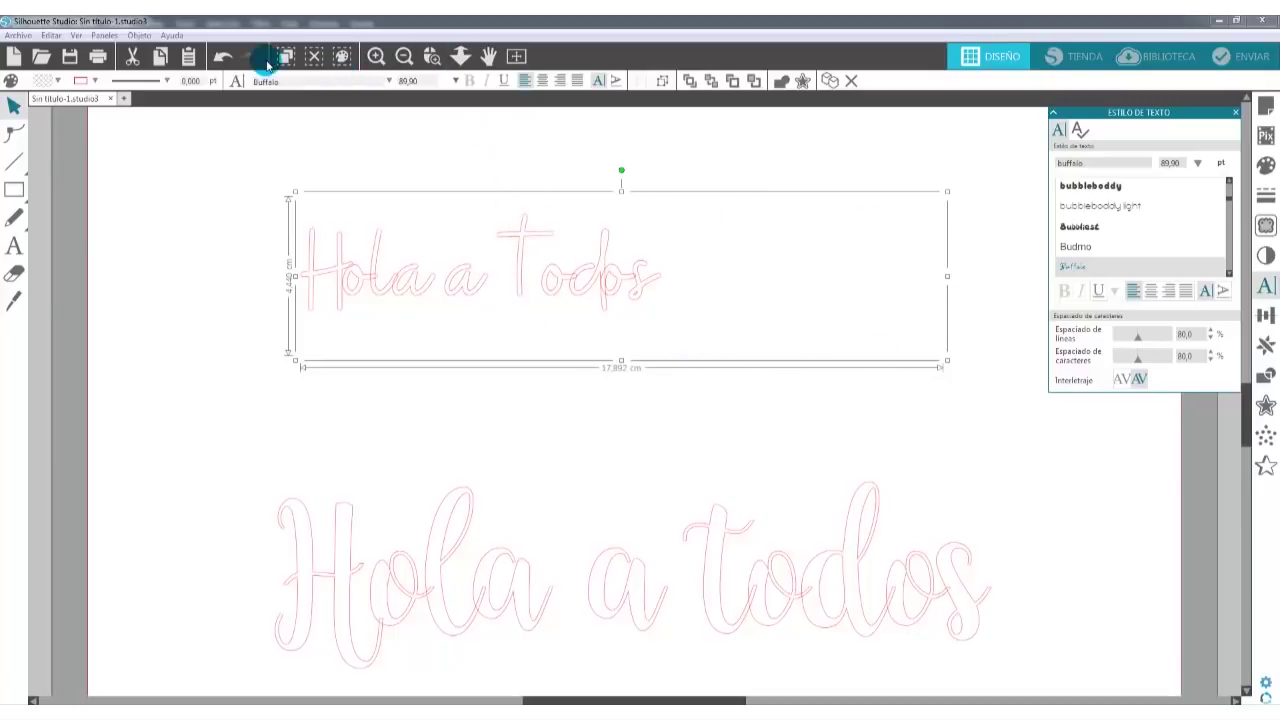
pyautogui.click(223, 58)
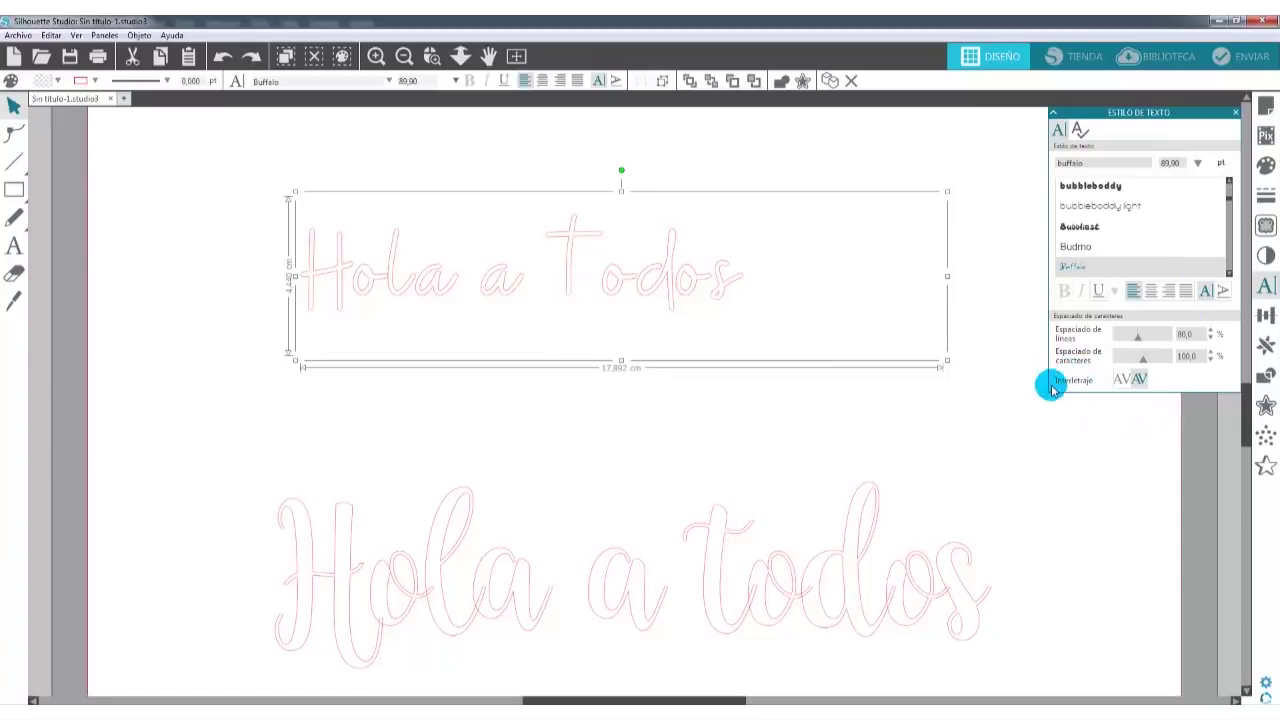
# Convert the upper "Hola a Todos" text to a path and ungroup it into separate letters.
pyautogui.rightClick(612, 292)
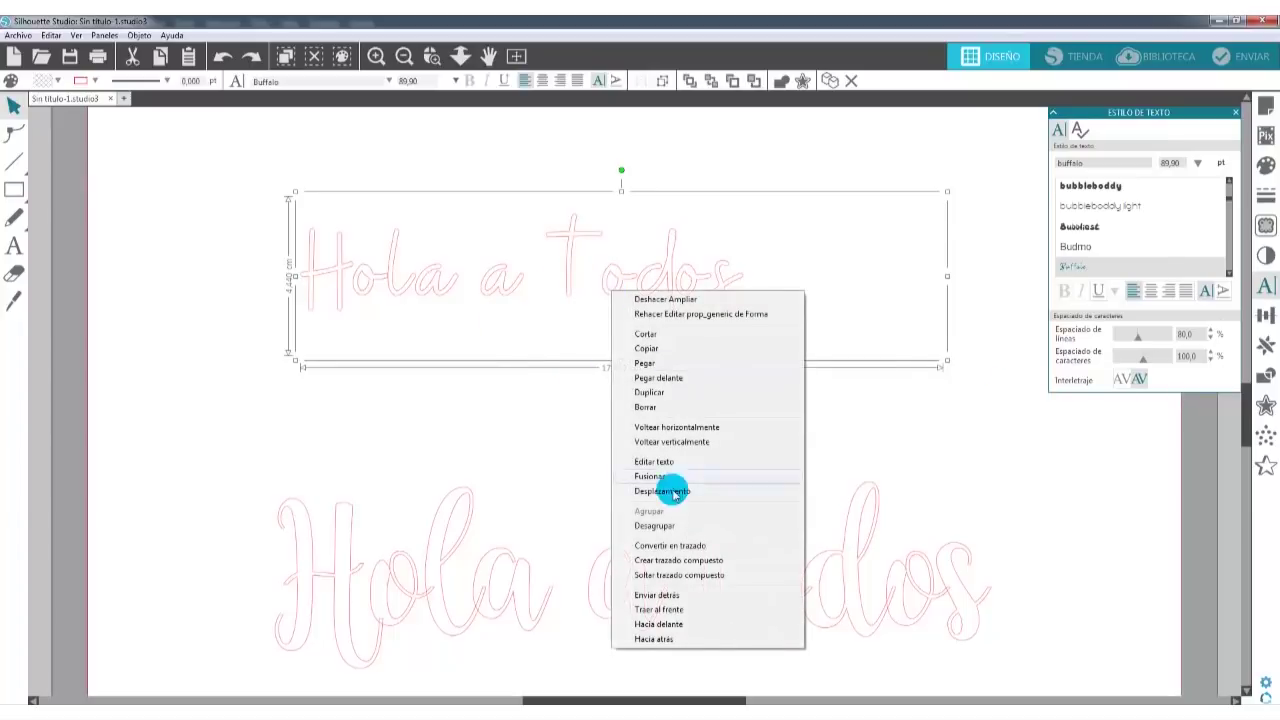
pyautogui.click(660, 543)
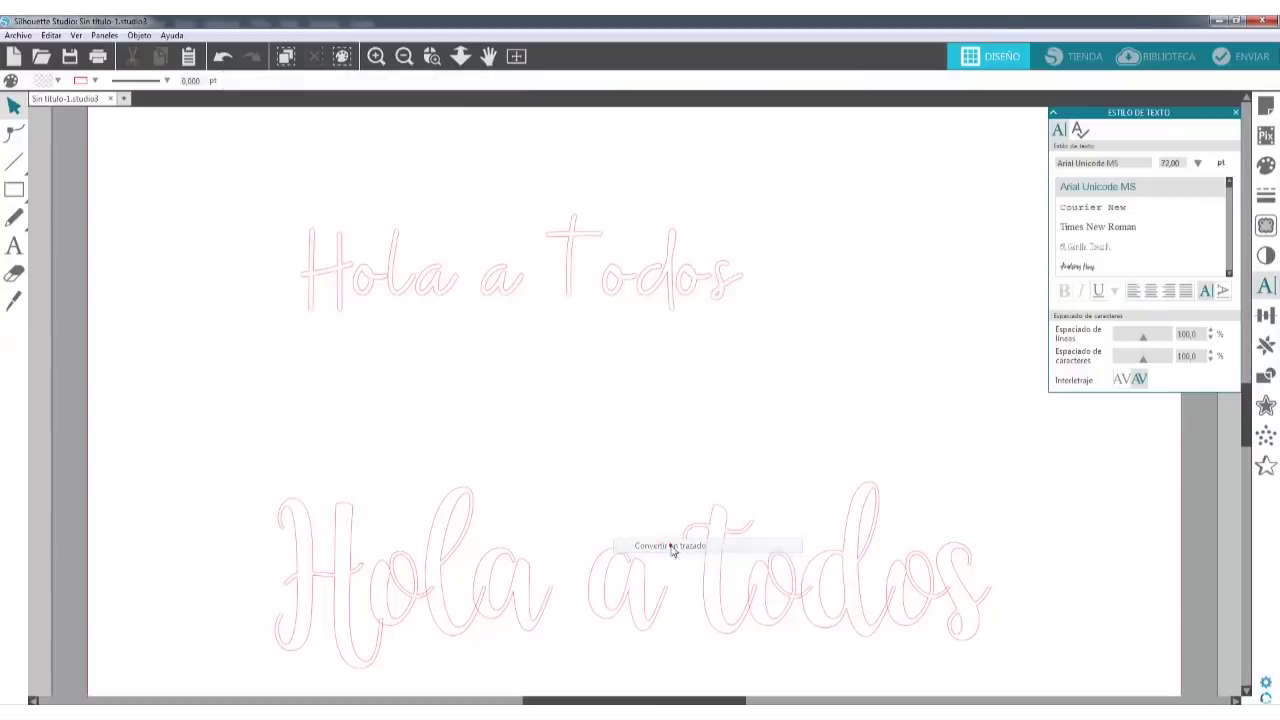
pyautogui.click(614, 287)
pyautogui.rightClick(614, 286)
pyautogui.click(659, 505)
pyautogui.click(614, 334)
# Shift the letters "odos" of the upper text together to the left, closer to the "T".
pyautogui.moveTo(764, 183); pyautogui.dragTo(580, 352)
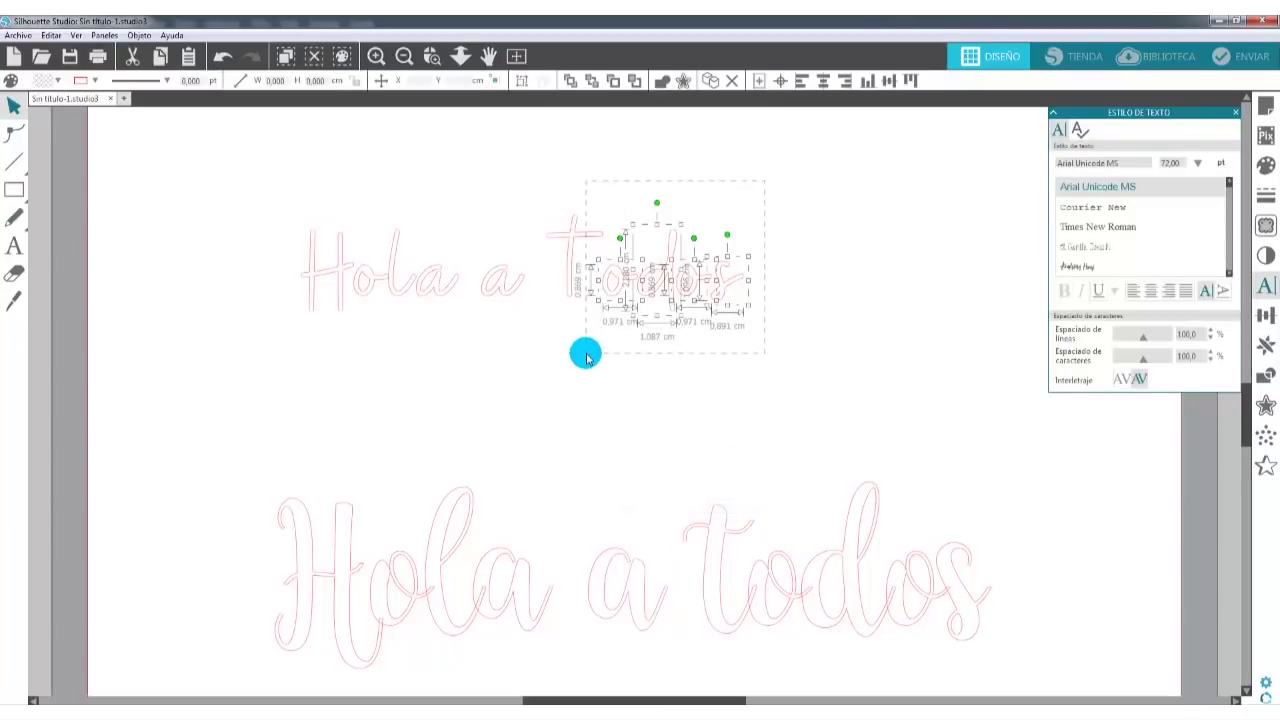
pyautogui.press('Left')
pyautogui.press('Left')
pyautogui.press('Left')
pyautogui.press('Left')
pyautogui.press('Left')
pyautogui.press('Left')
pyautogui.press('Left')
pyautogui.press('Left')
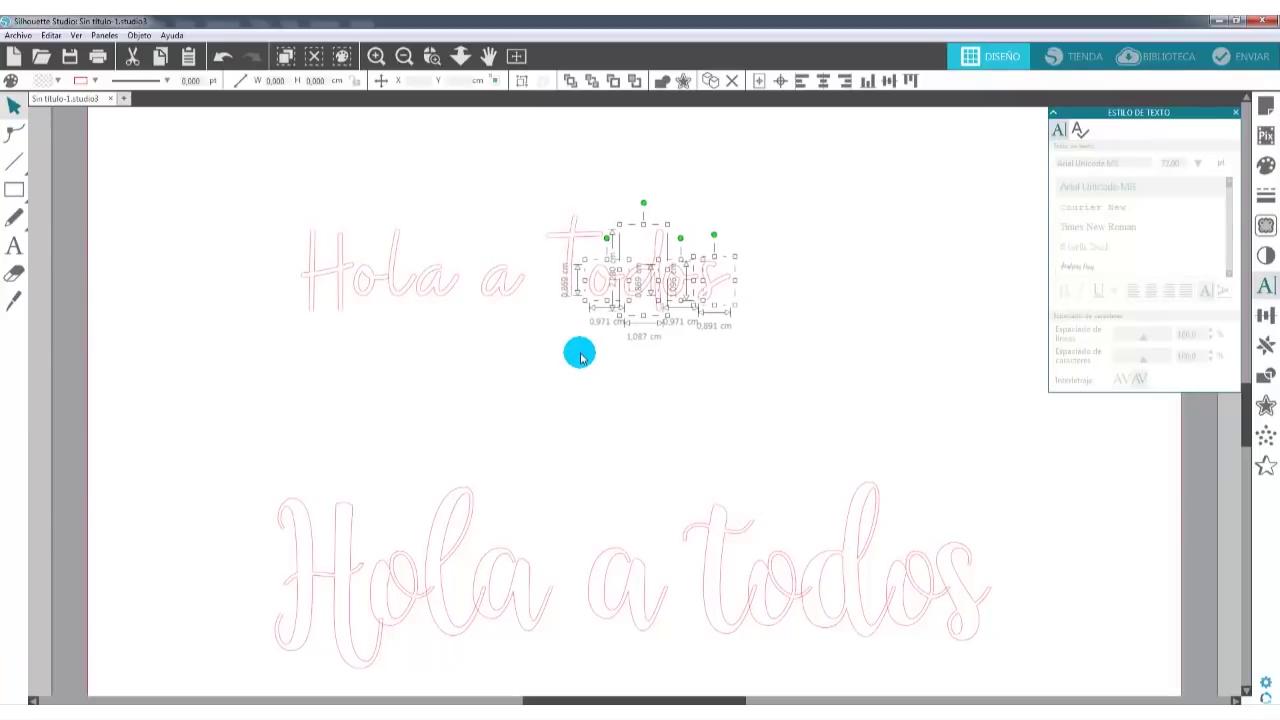
pyautogui.press('Left')
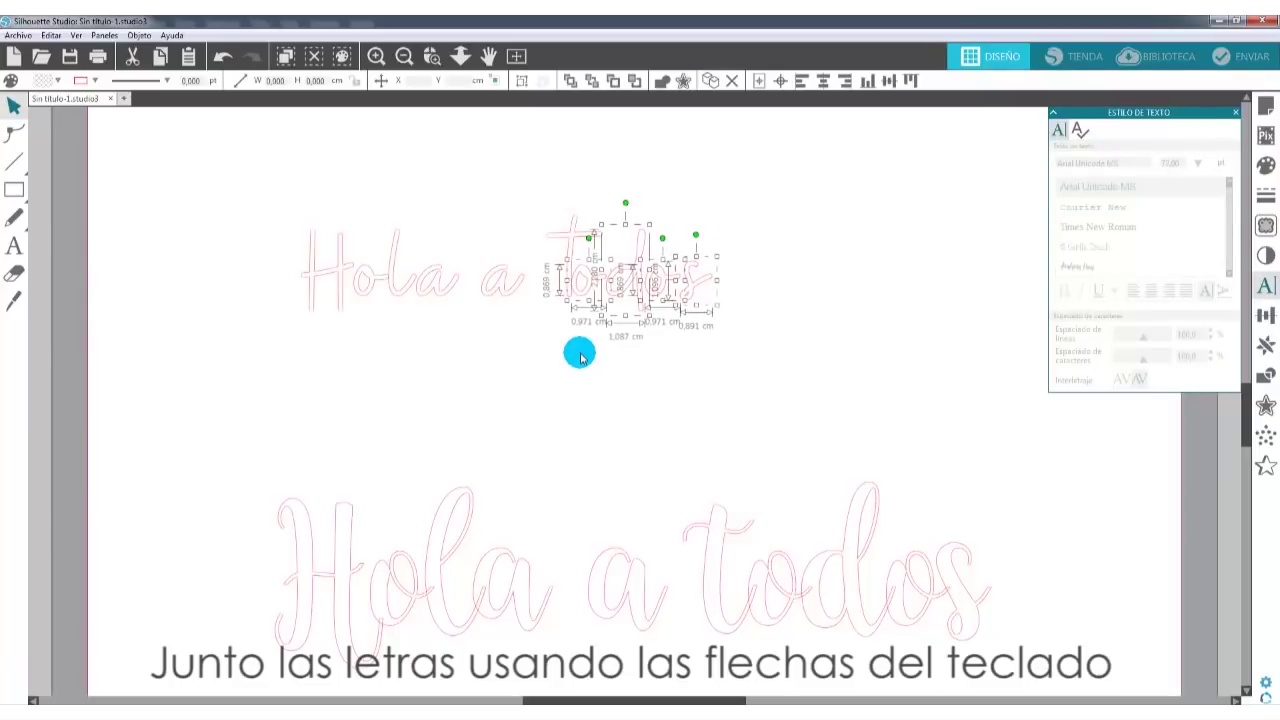
# Shift the letters "dos" slightly left so that they join the first "o" of "Todos".
pyautogui.click(603, 340)
pyautogui.moveTo(757, 162); pyautogui.dragTo(597, 360)
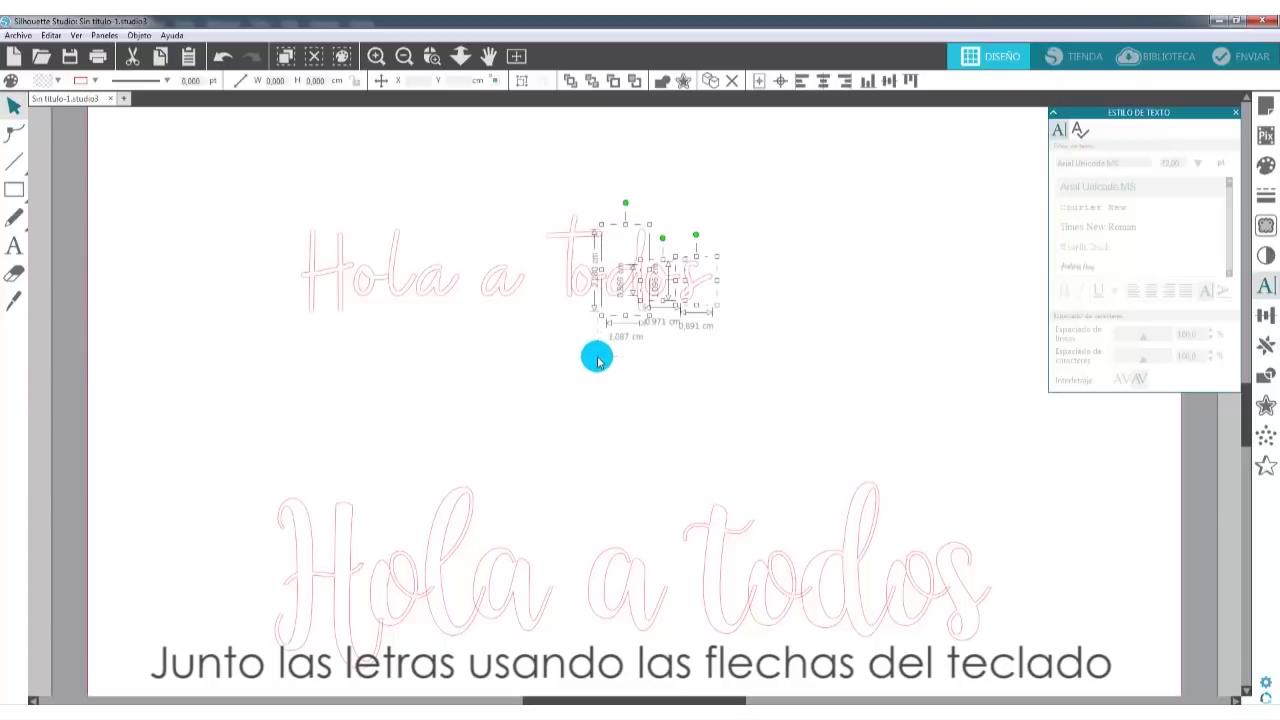
pyautogui.press('Left')
pyautogui.press('Left')
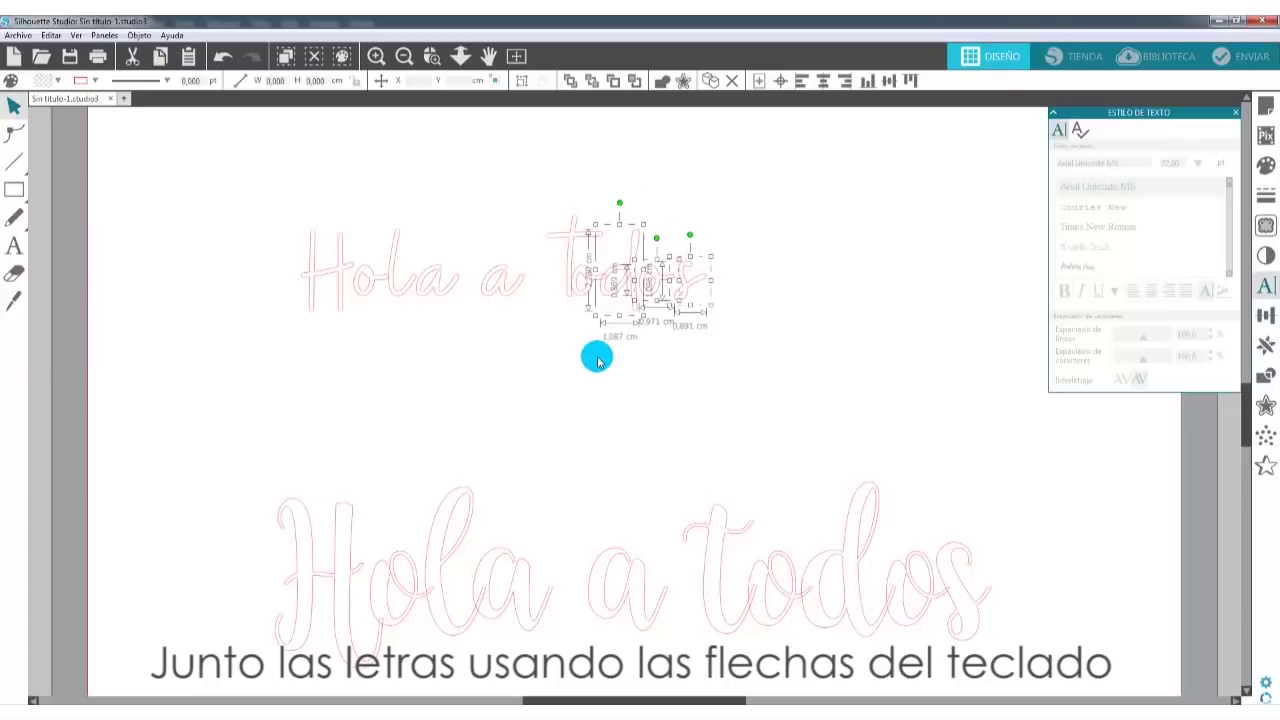
pyautogui.click(643, 166)
# Move the "T" of the upper text slightly left, away from the "o" and nearer to the single "a".
pyautogui.click(578, 238)
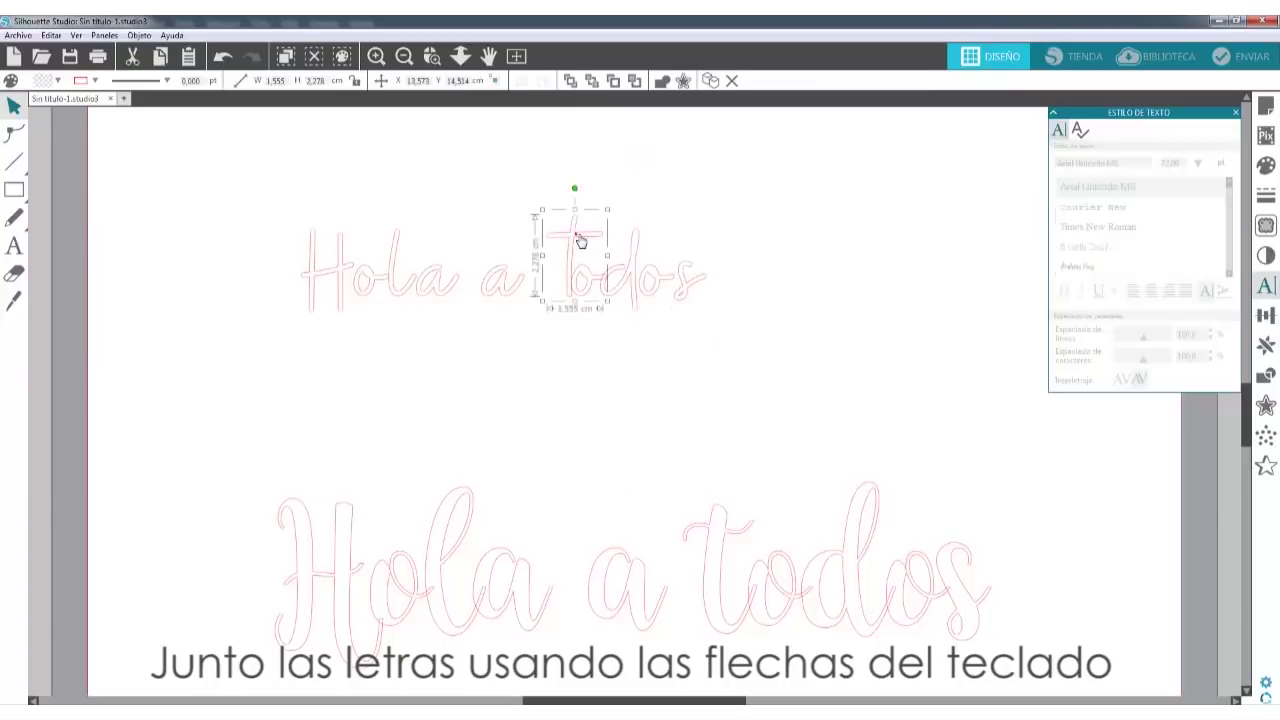
pyautogui.press('Left')
pyautogui.press('Left')
pyautogui.press('Left')
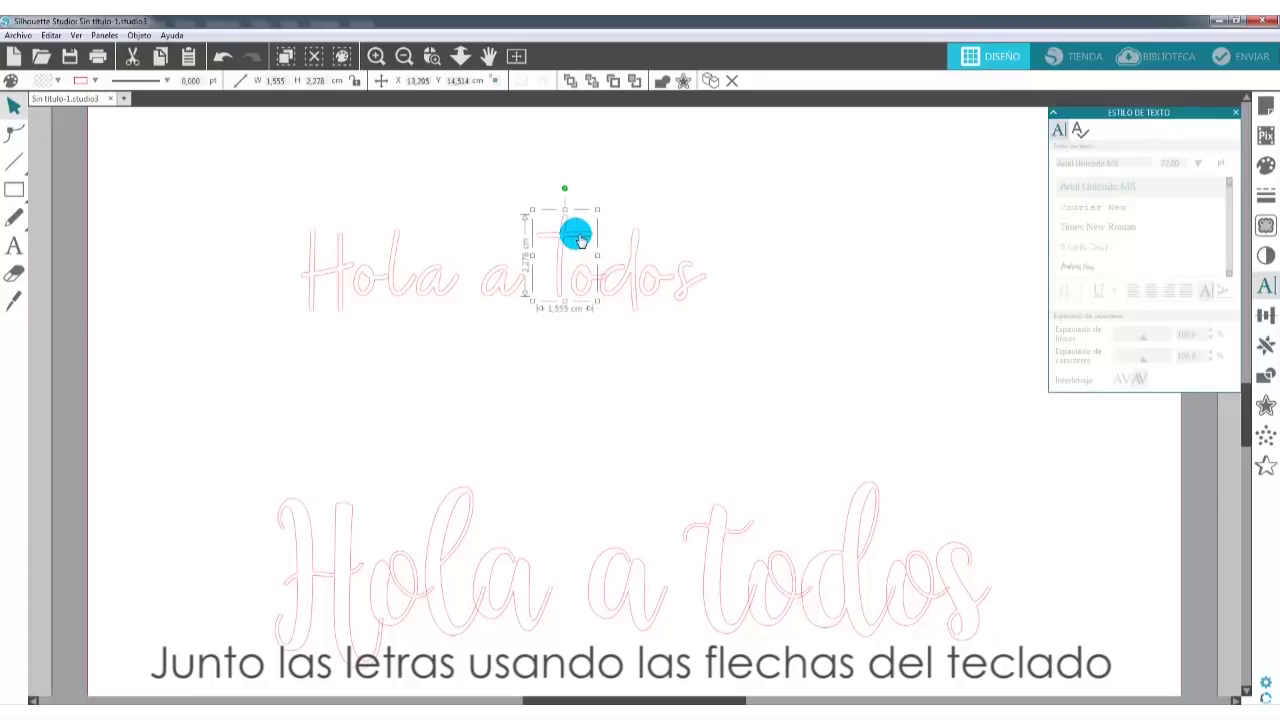
# Move the final "a" of the upper "Hola" left until it touches the "l".
pyautogui.click(437, 294)
pyautogui.click(446, 289)
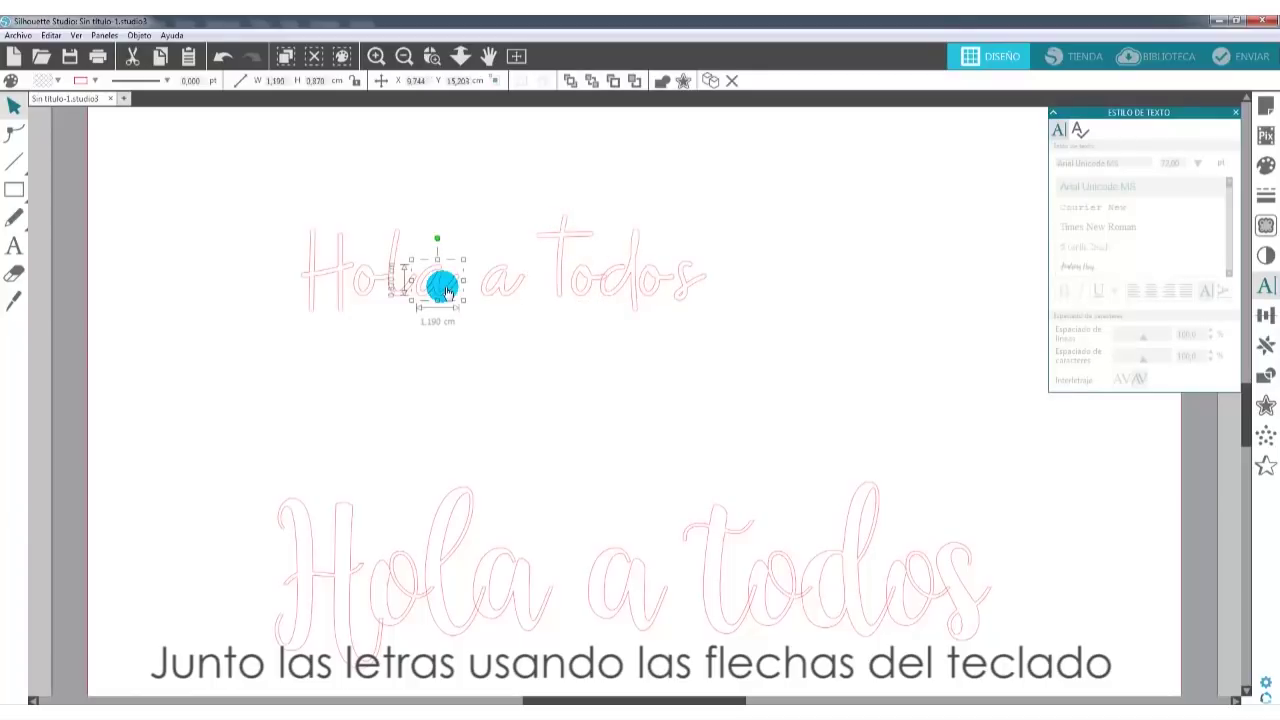
pyautogui.press('Left')
pyautogui.press('Left')
pyautogui.press('Left')
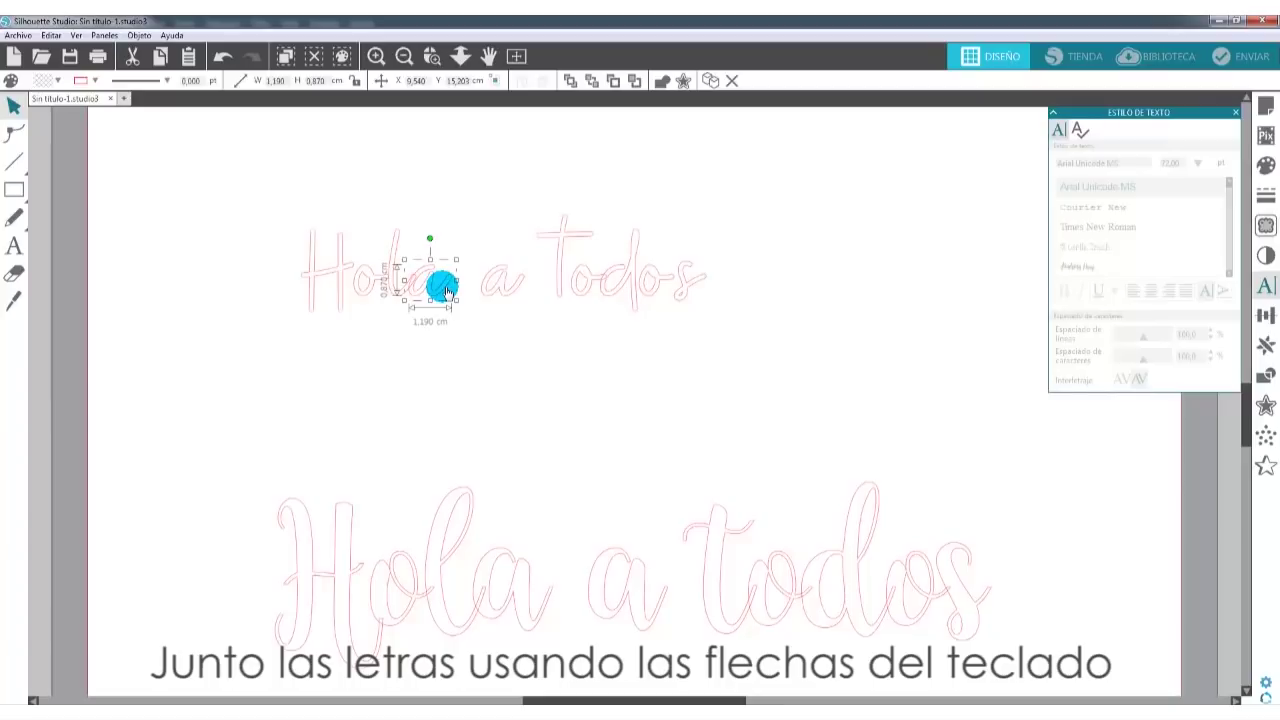
pyautogui.click(446, 289)
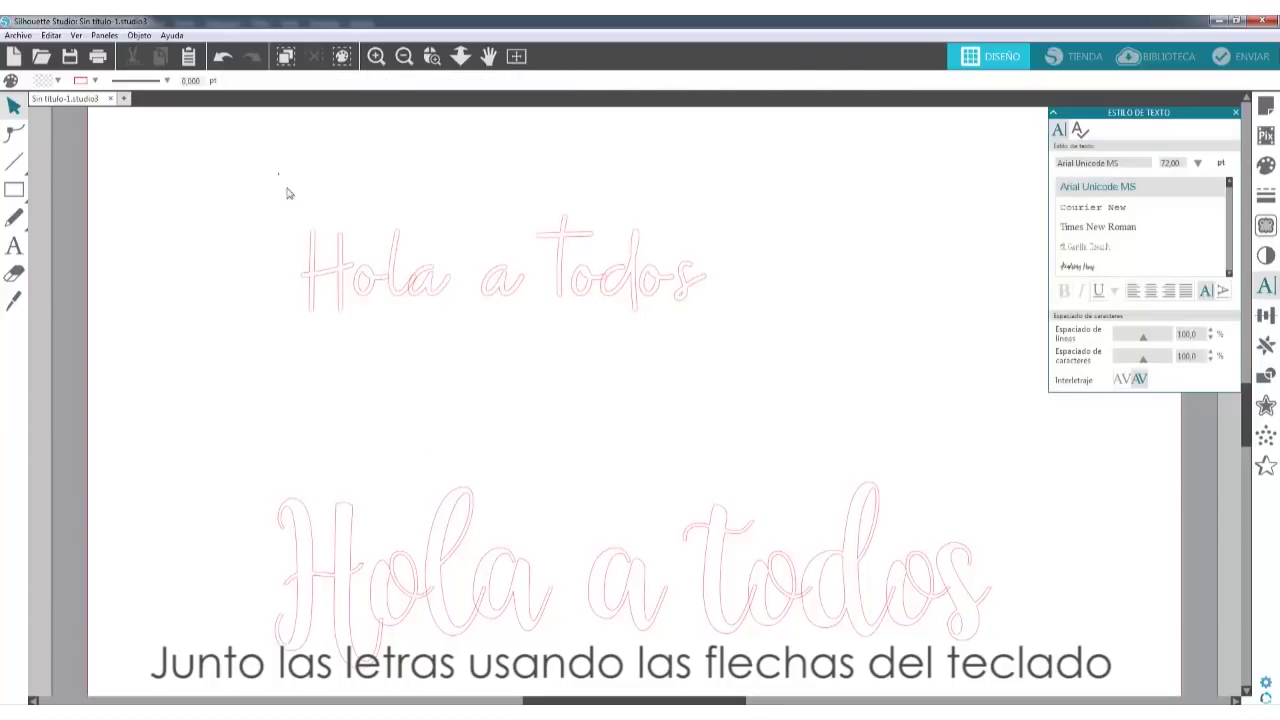
# Shift the letters "Ho" of the upper text slightly right to join them to "la".
pyautogui.moveTo(281, 180); pyautogui.dragTo(404, 364)
pyautogui.press('Left')
pyautogui.press('Left')
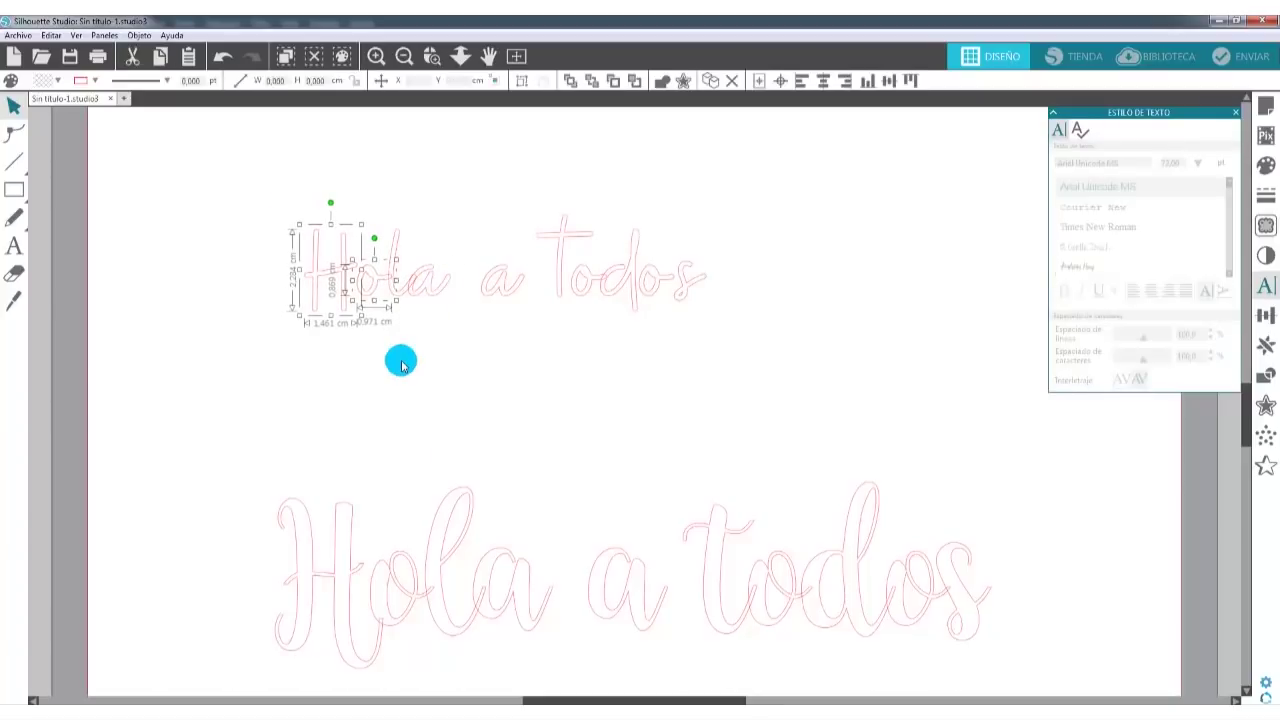
pyautogui.click(478, 371)
# Display the edit points of the single "a" in the upper text, and leave point editing.
pyautogui.click(473, 289)
pyautogui.doubleClick(508, 293)
pyautogui.click(557, 277)
pyautogui.click(608, 343)
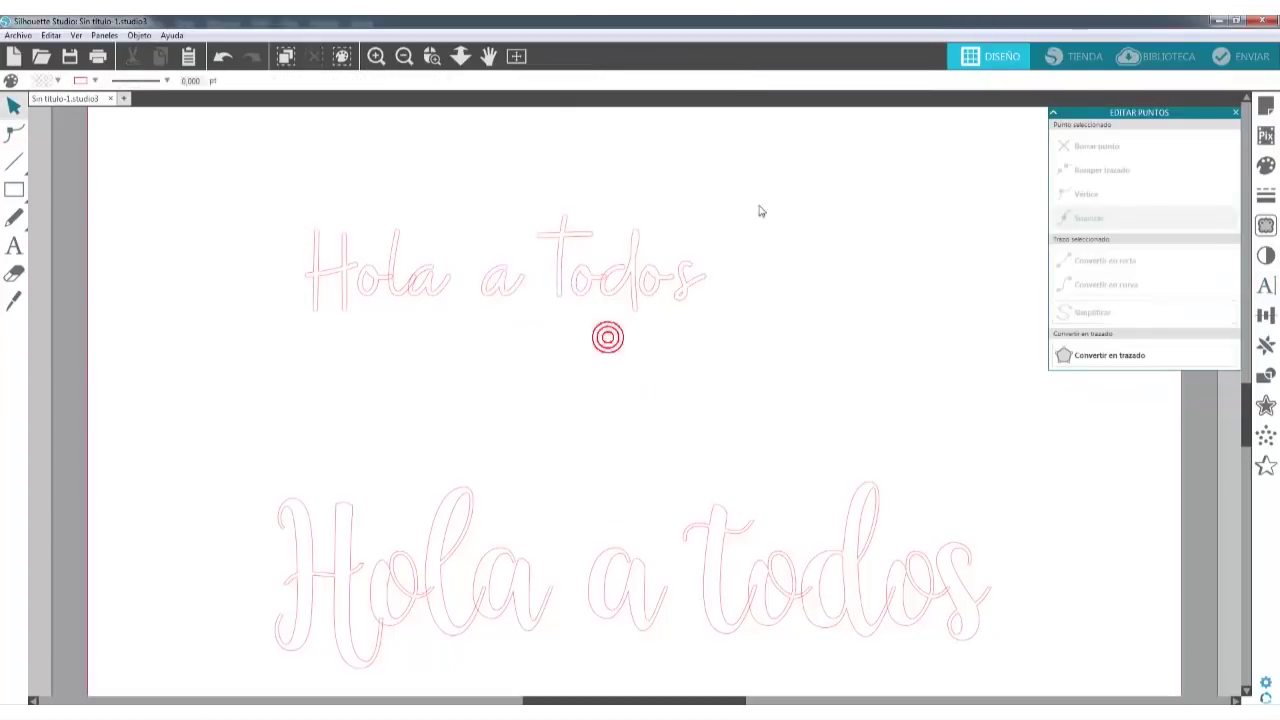
pyautogui.click(772, 155)
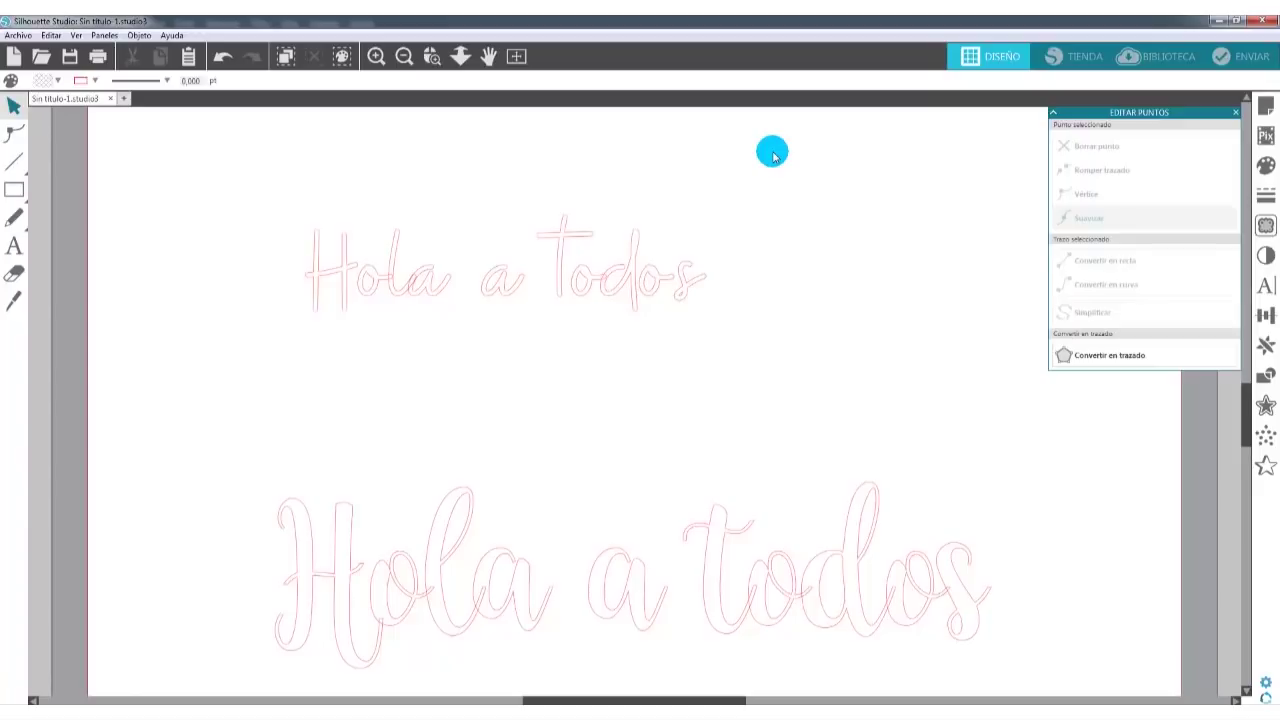
# Move the lower "Hola a todos" text up closer to the upper one and weld its overlapping letters.
pyautogui.moveTo(523, 611); pyautogui.dragTo(515, 530)
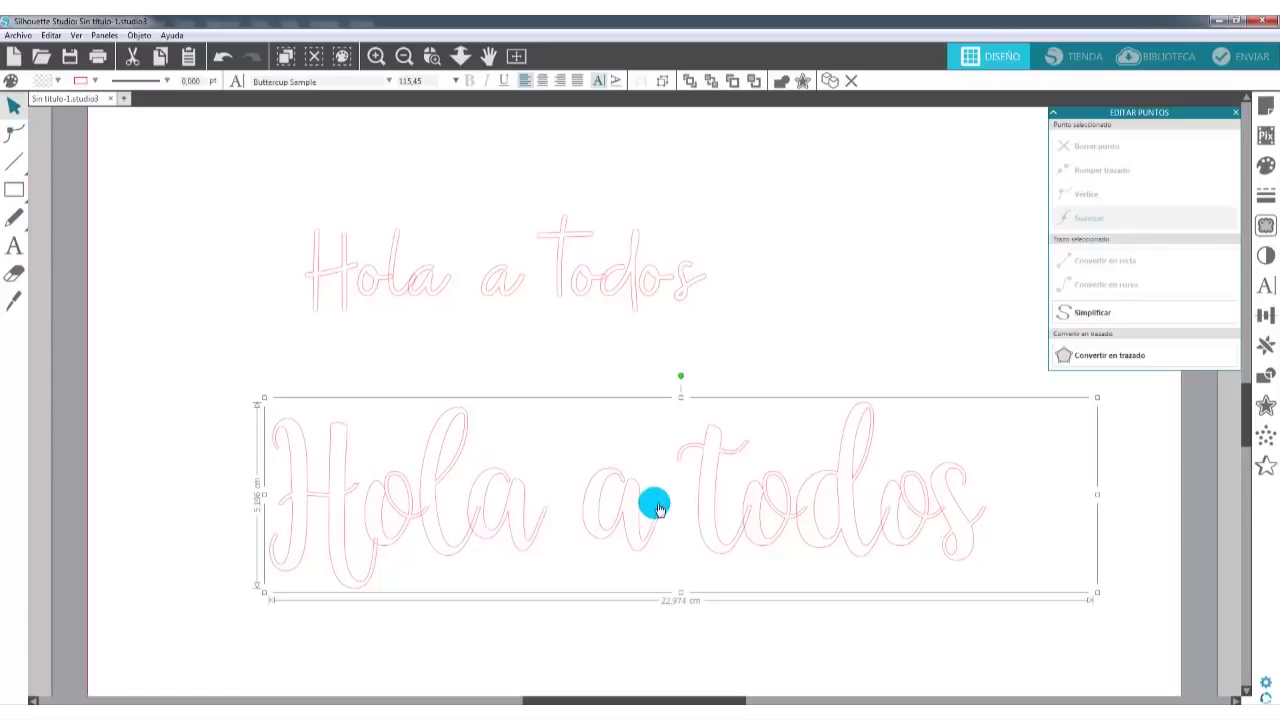
pyautogui.rightClick(768, 549)
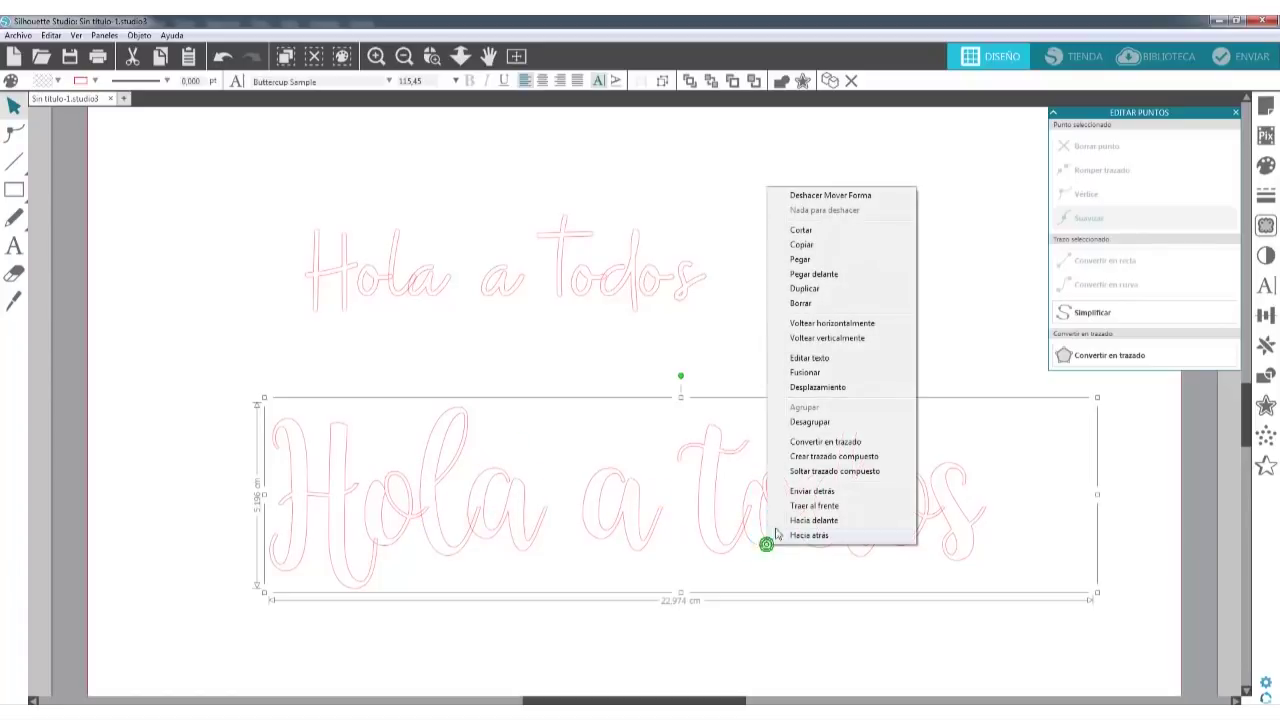
pyautogui.click(806, 372)
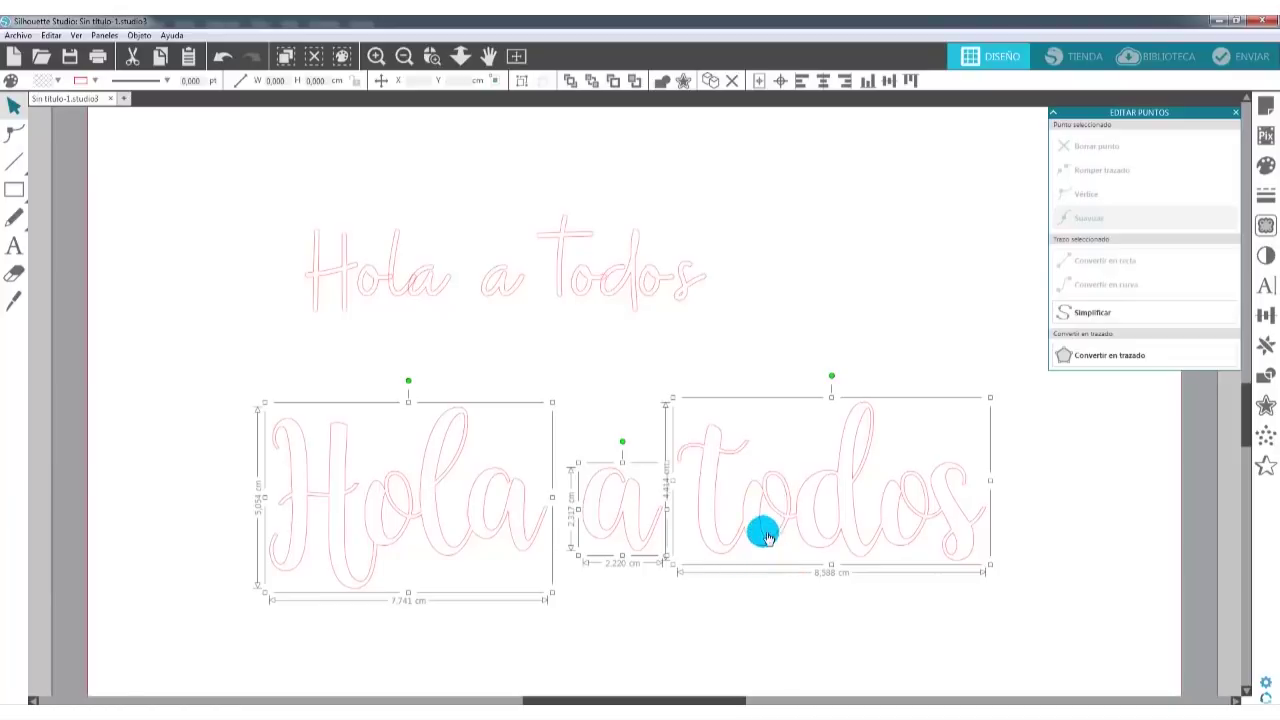
# Display the edit points of the welded word "todos", leave point editing and view more of the page.
pyautogui.click(777, 577)
pyautogui.click(770, 535)
pyautogui.doubleClick(768, 533)
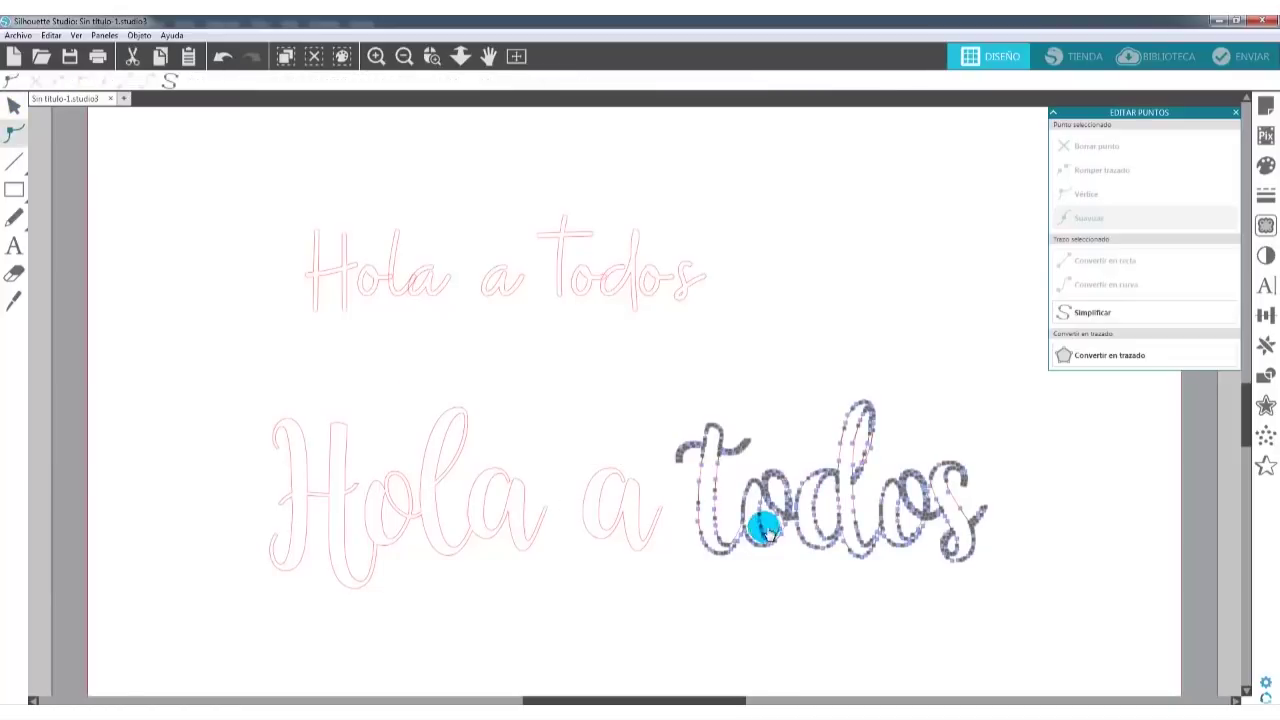
pyautogui.click(650, 420)
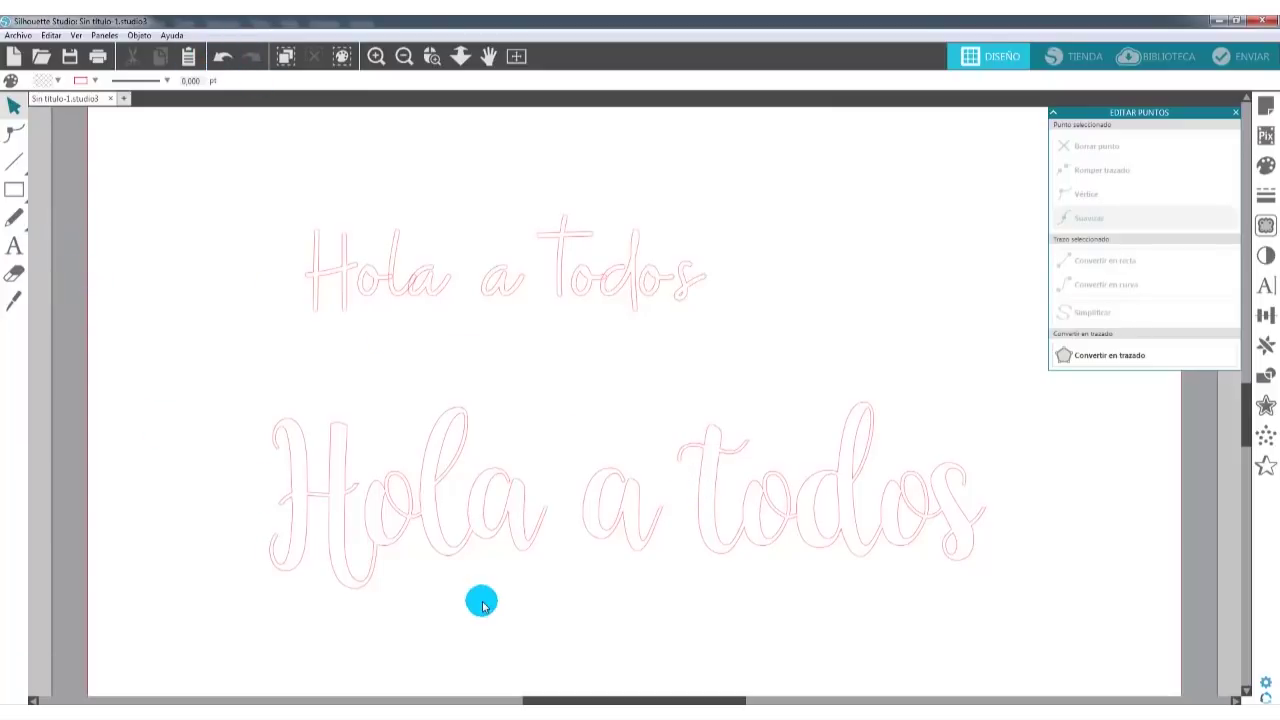
pyautogui.click(404, 56)
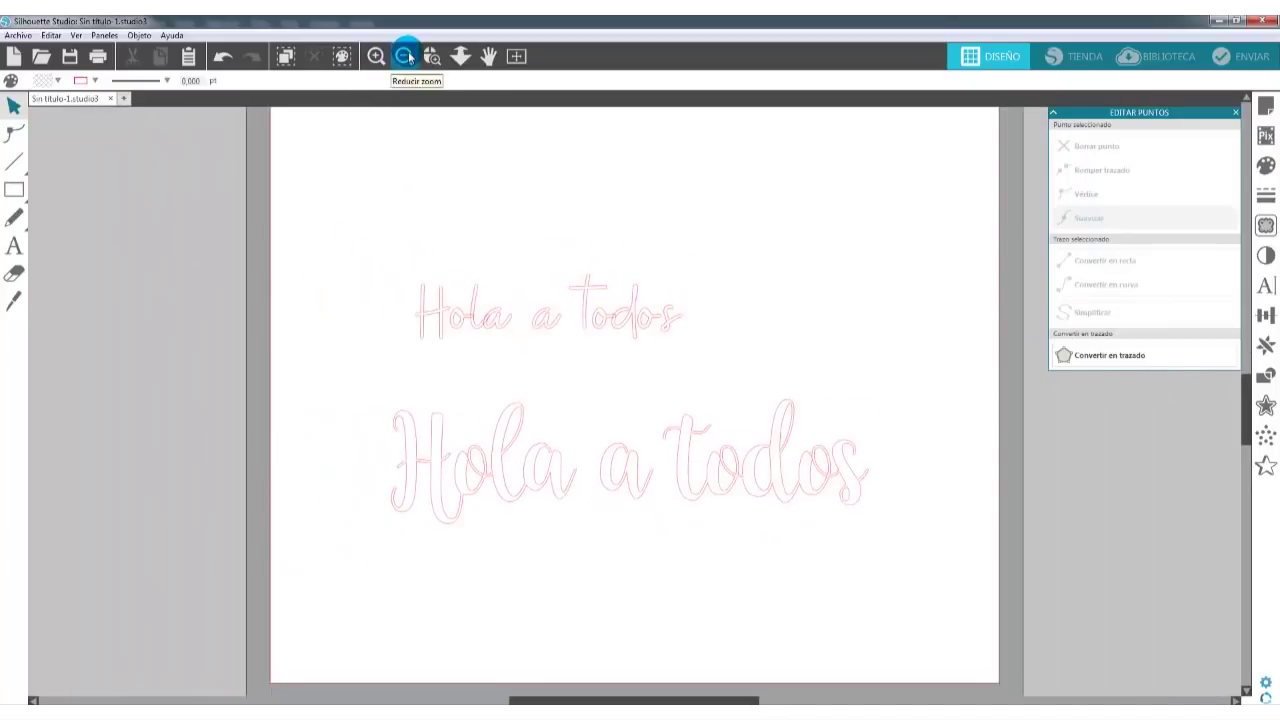